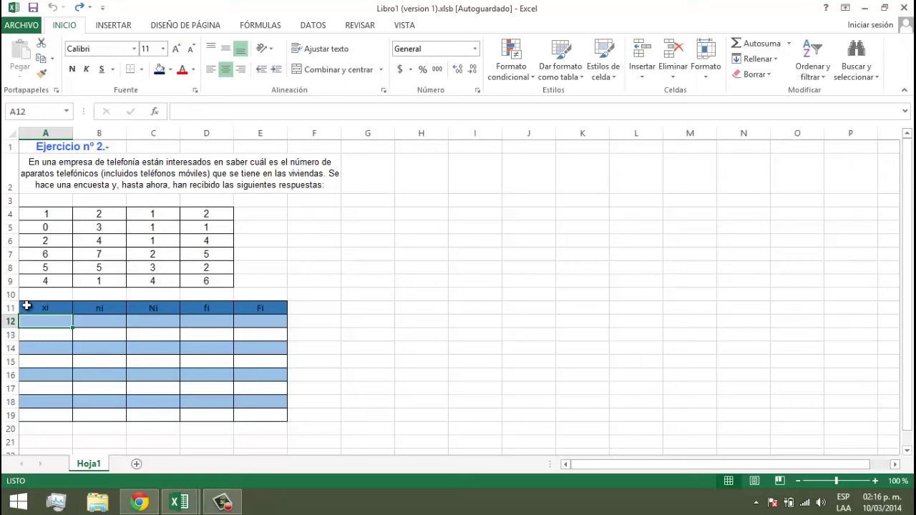
Step: Fill the xi column of the frequency table, A12:A19, with the values 0 through 7
drag(44, 322, 45, 417)
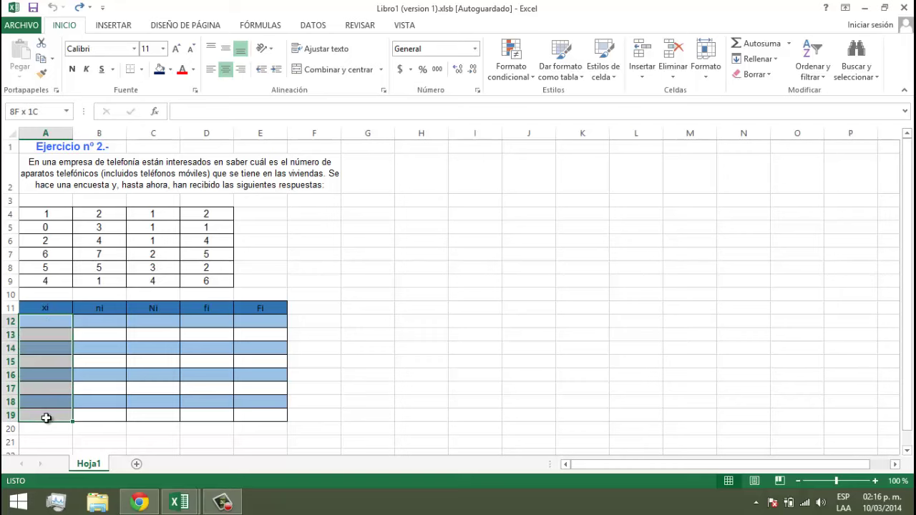
click(40, 323)
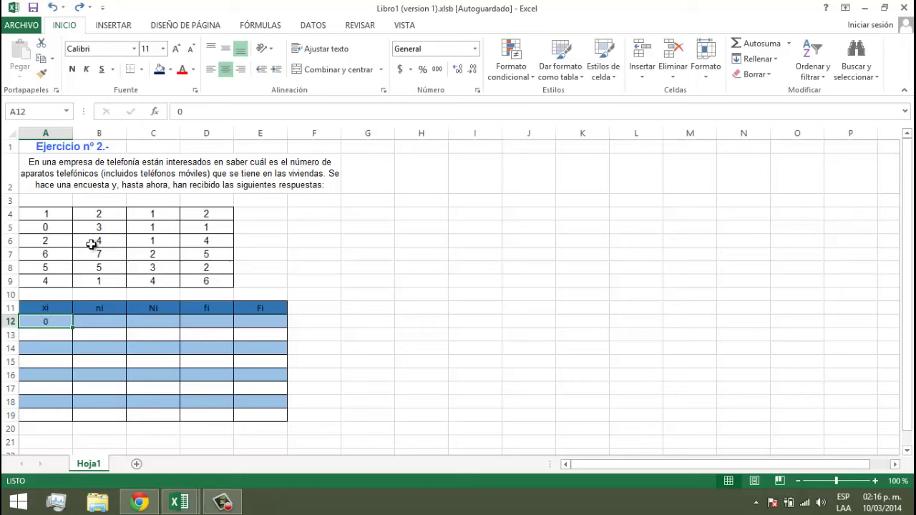
text(1 2 3 4 5)
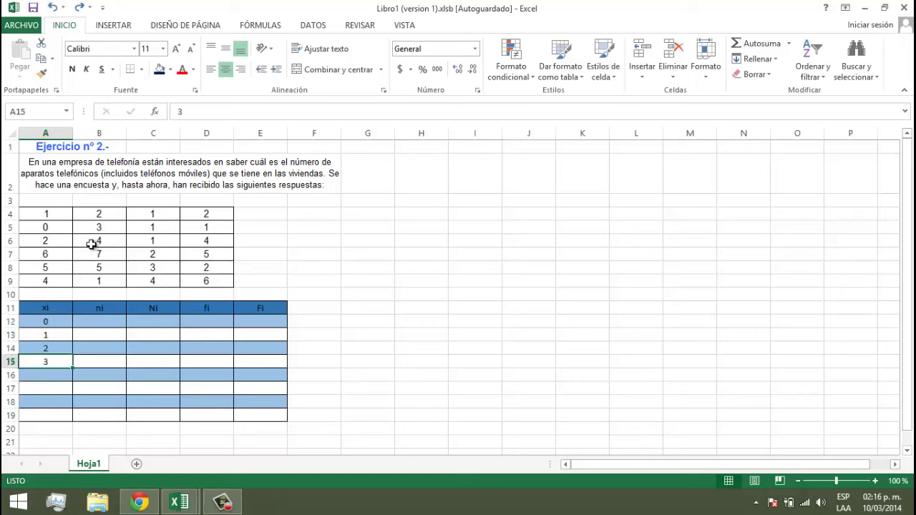
key(Return)
text(6)
key(Return)
text(7)
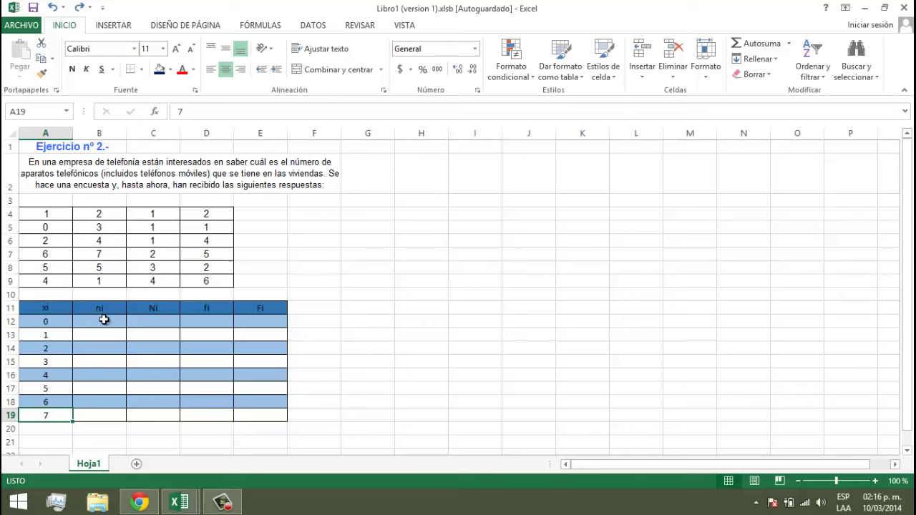
Step: Enter frequencies 1, 6 and 5 in B12:B14, and highlight the data table's 1s in yellow and its 2s in light green
drag(104, 320, 100, 428)
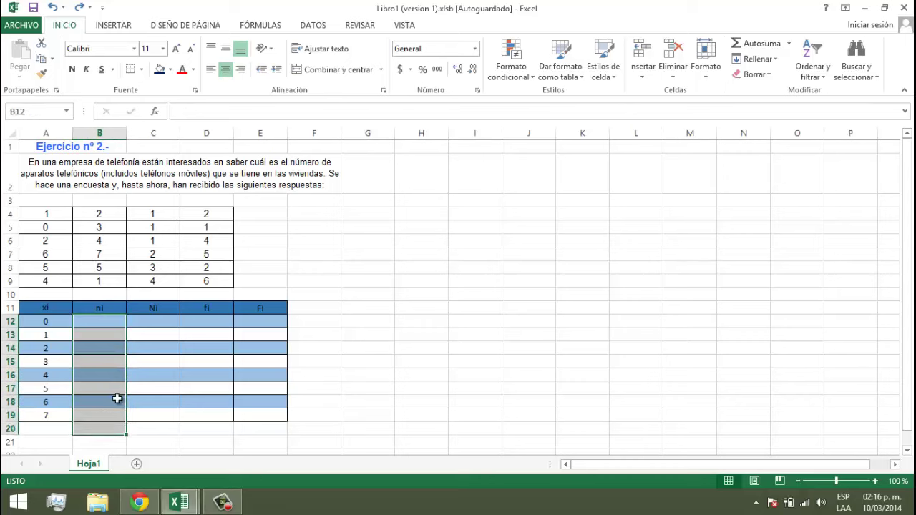
drag(109, 318, 109, 325)
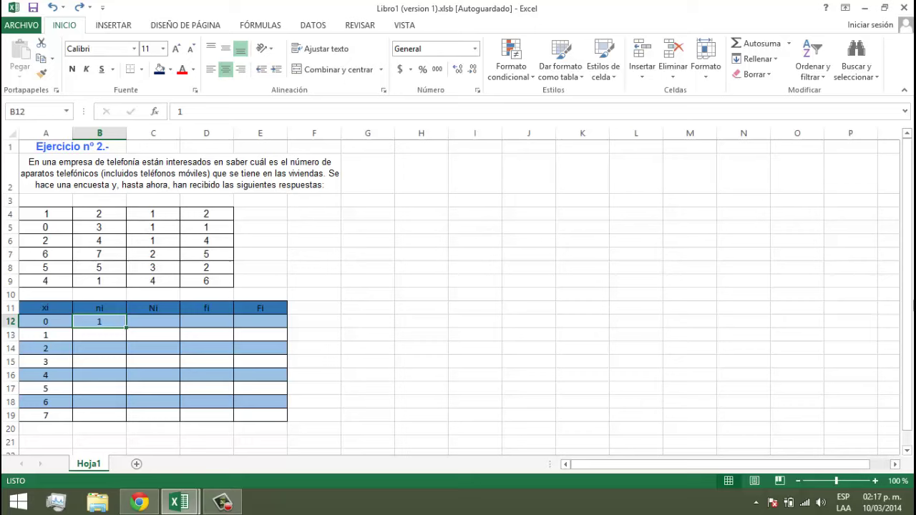
key(ctrl+y)
key(ctrl+y)
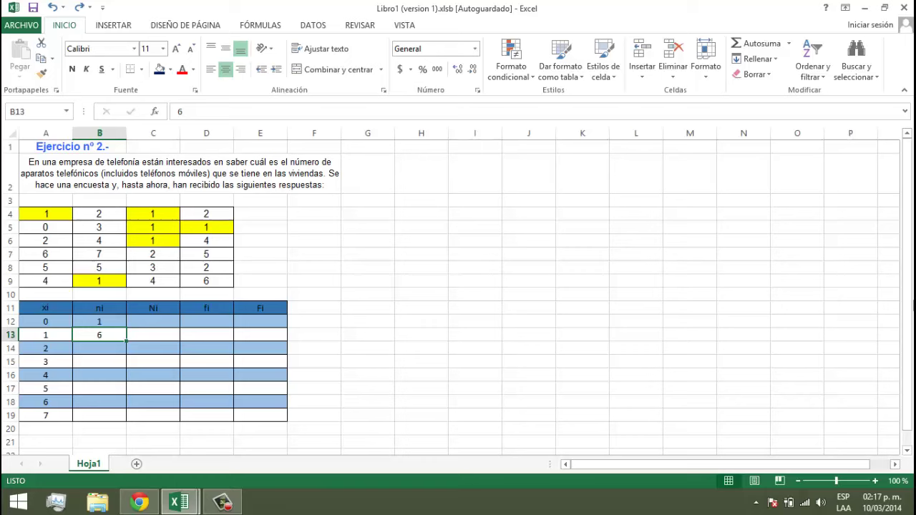
key(ctrl+y)
key(ctrl+y)
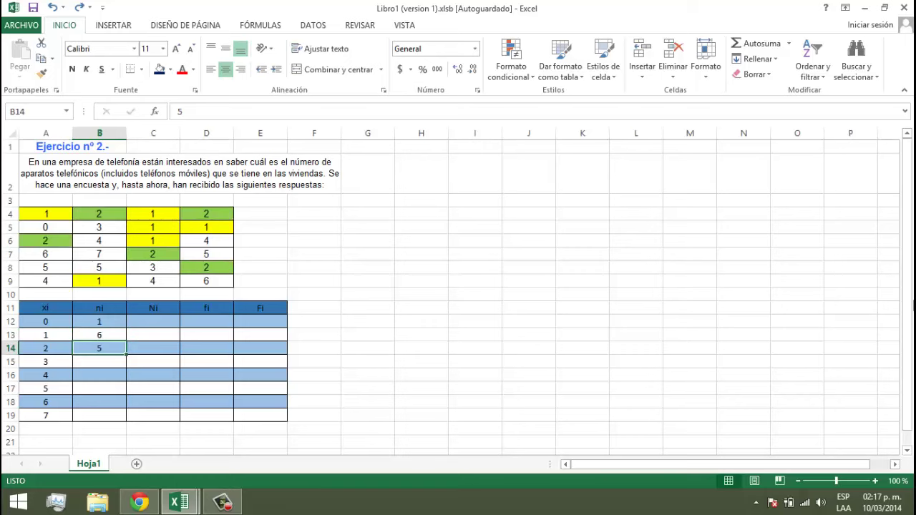
Step: Highlight the data table's 3s in green and its 4s in light blue, with frequencies 2 and 4 in B15:B16
key(ctrl+y)
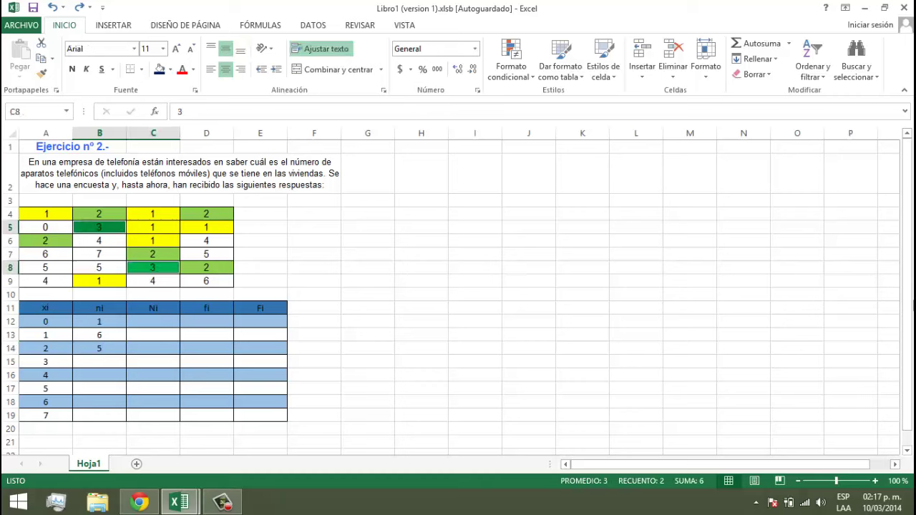
key(ctrl+y)
key(ctrl+y)
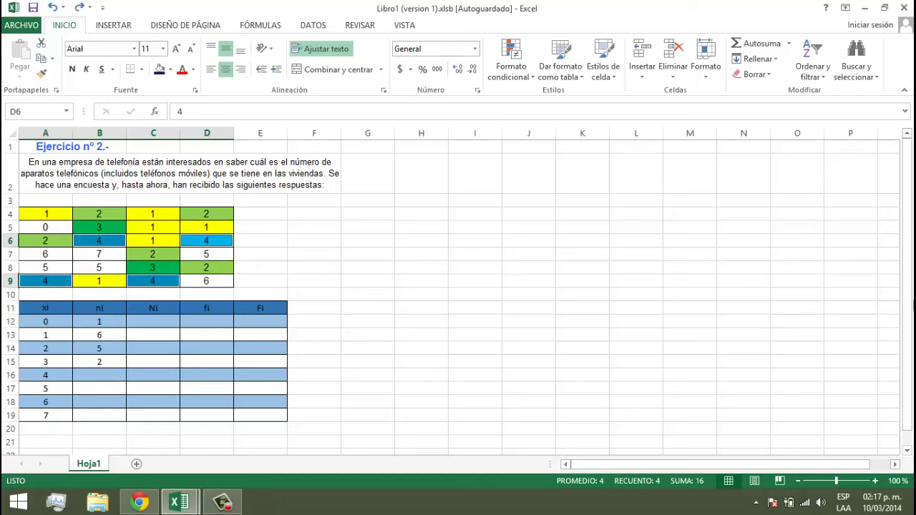
key(ctrl+y)
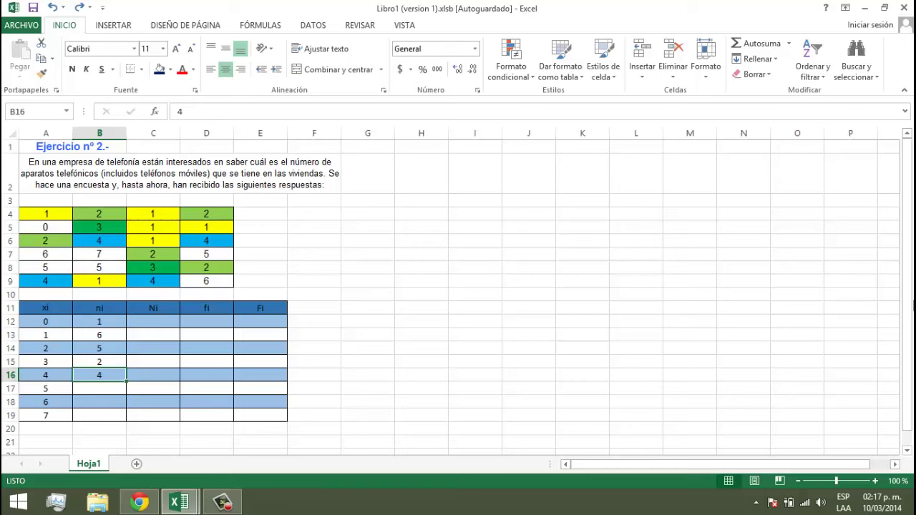
Step: Highlight the data table's 5s in blue and its 6s in dark blue, with frequencies 3, 2 and 1 in B17:B19
key(ctrl+y)
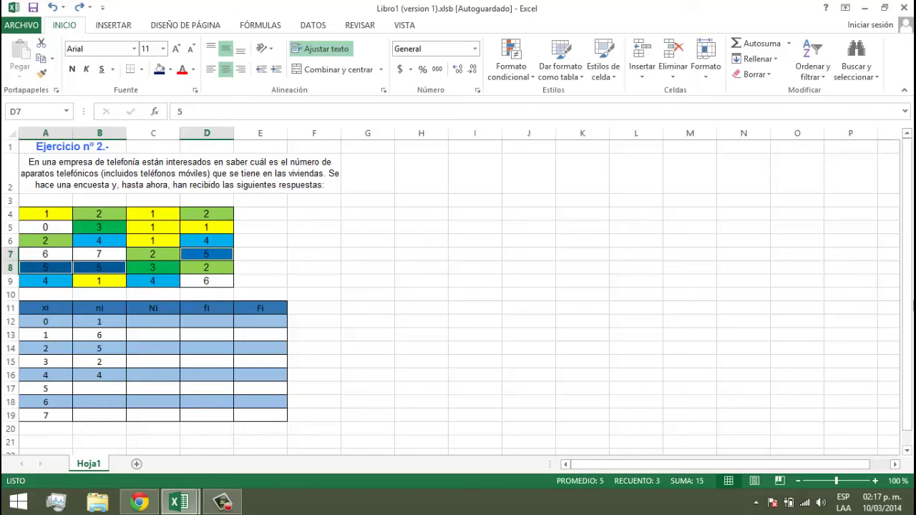
key(ctrl+y)
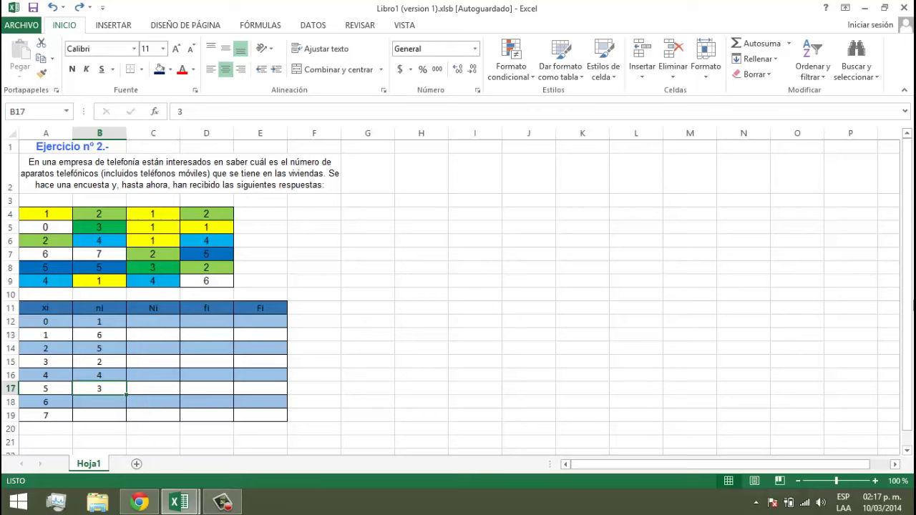
key(ctrl+y)
key(ctrl+y)
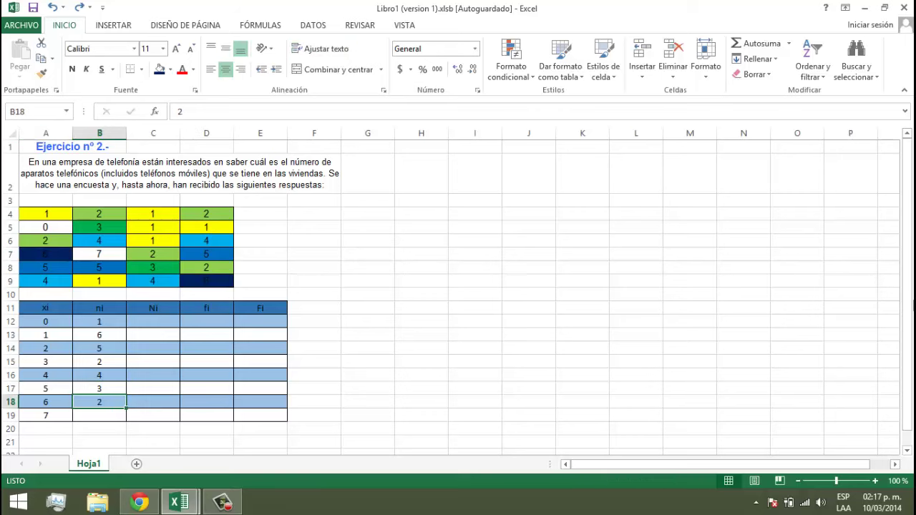
key(ctrl+y)
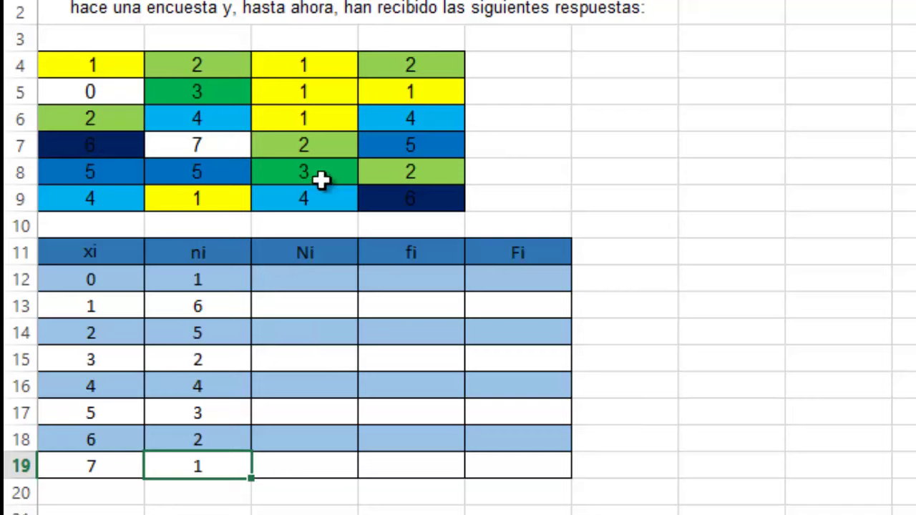
click(219, 281)
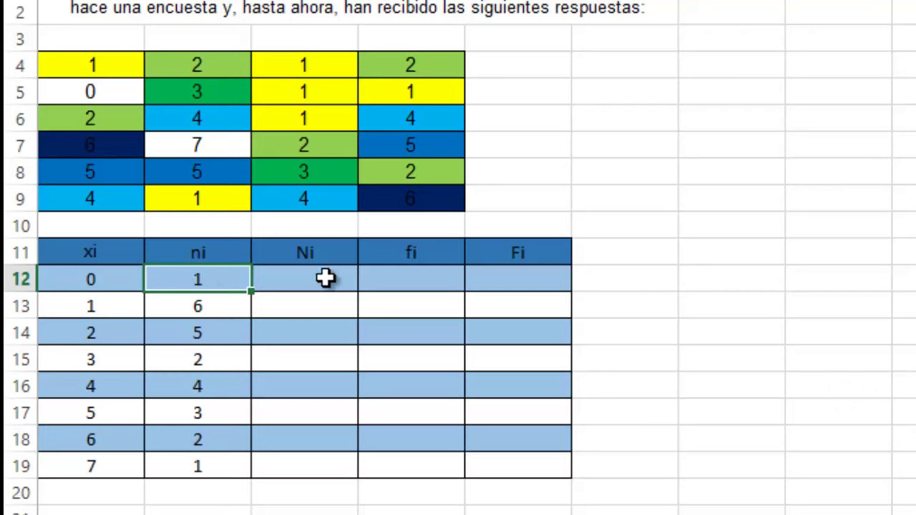
text(=)
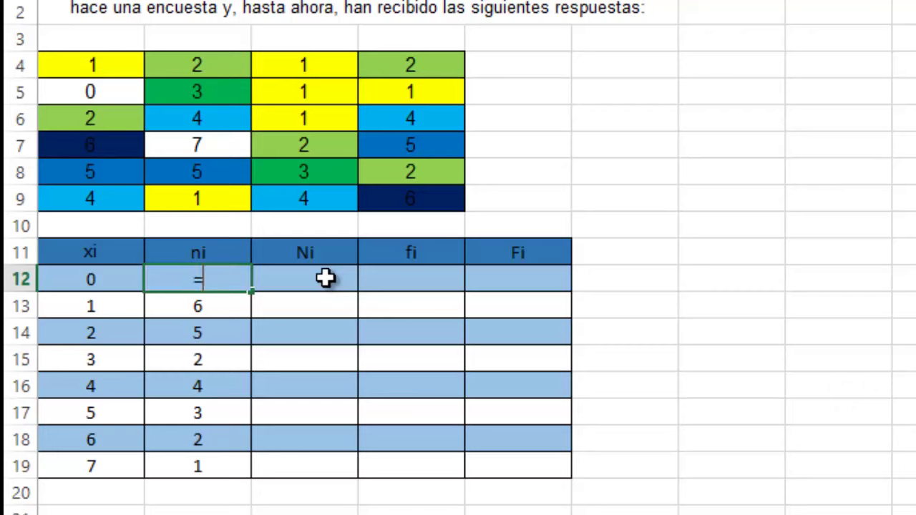
key(Escape)
Step: Enter the formula =B12 in C12 as the first cumulative frequency Ni
click(325, 279)
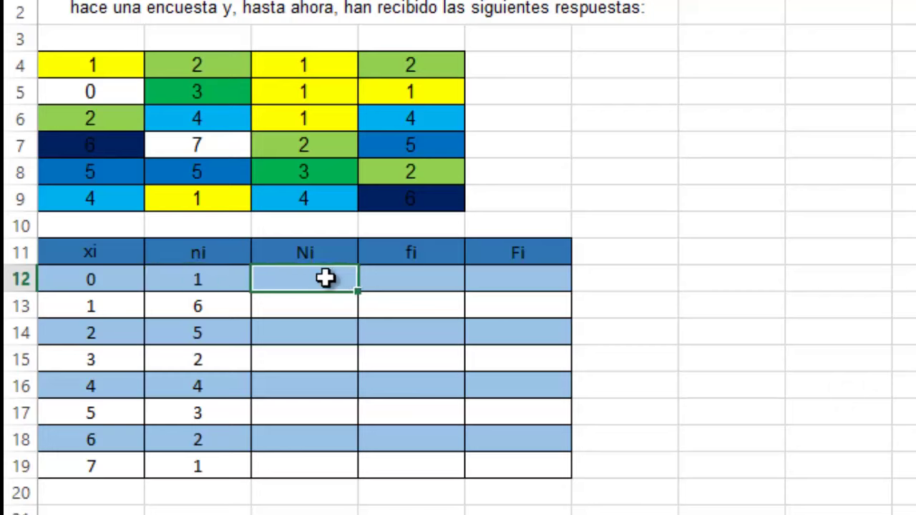
text(=)
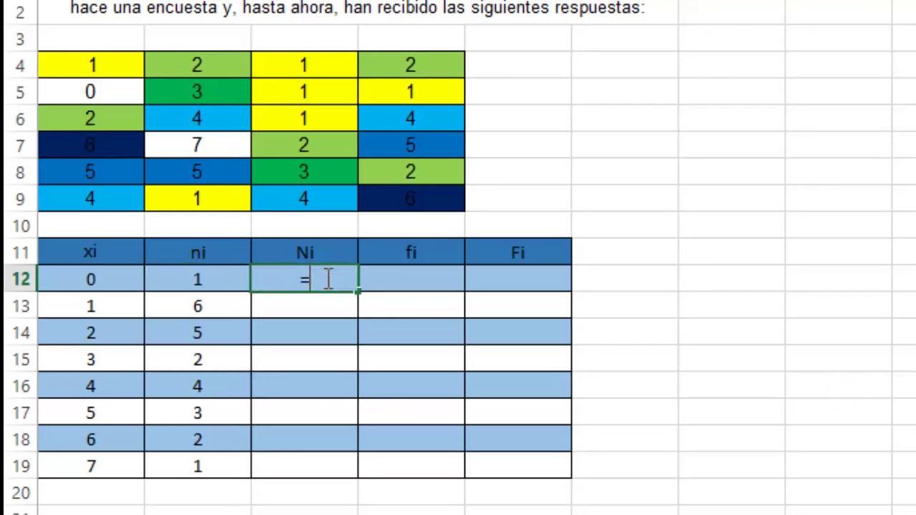
click(200, 283)
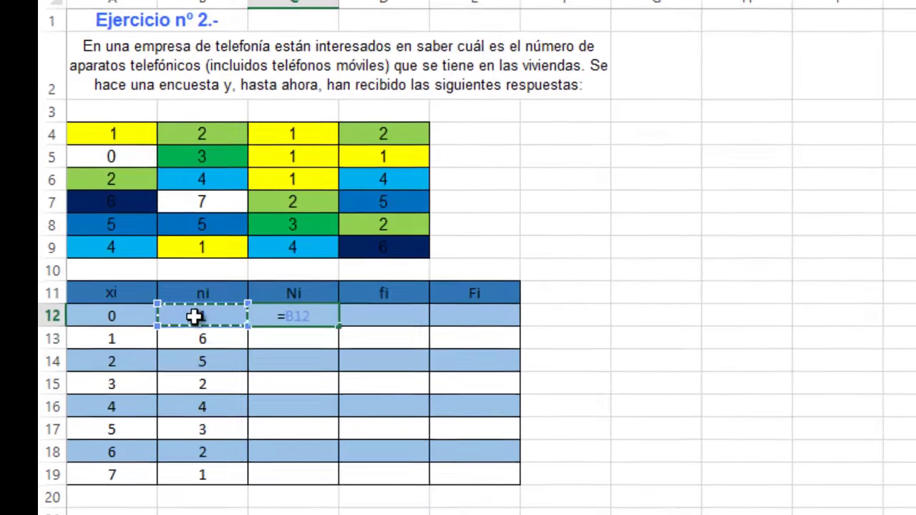
key(Return)
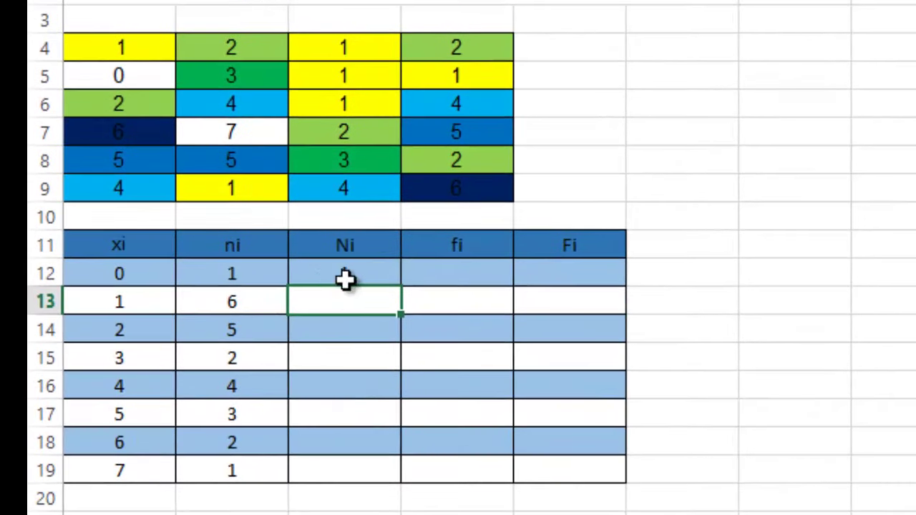
Step: Enter the formula =C12+B13 in C13 to accumulate the second frequency
double_click(371, 301)
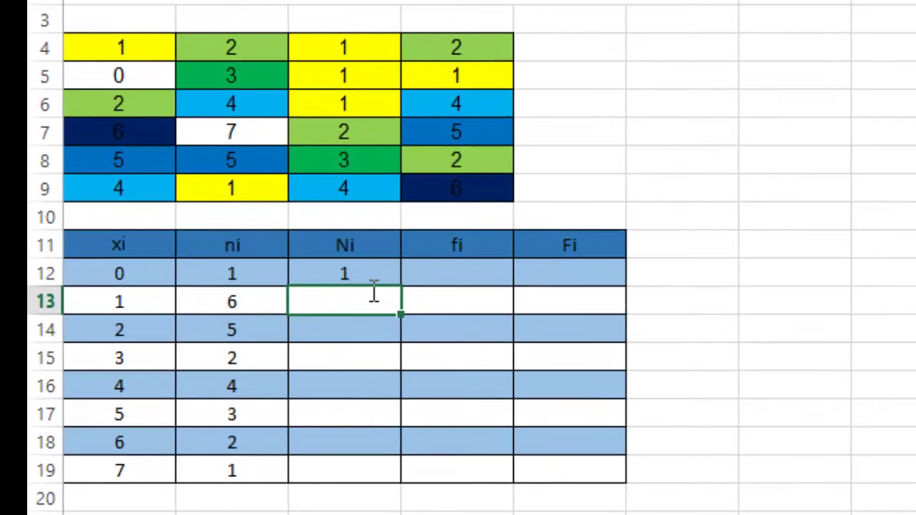
text(=)
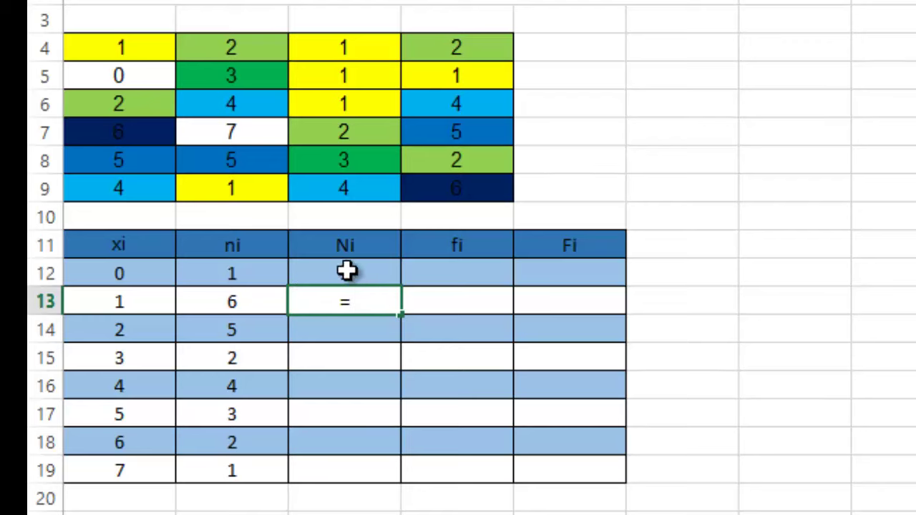
click(356, 273)
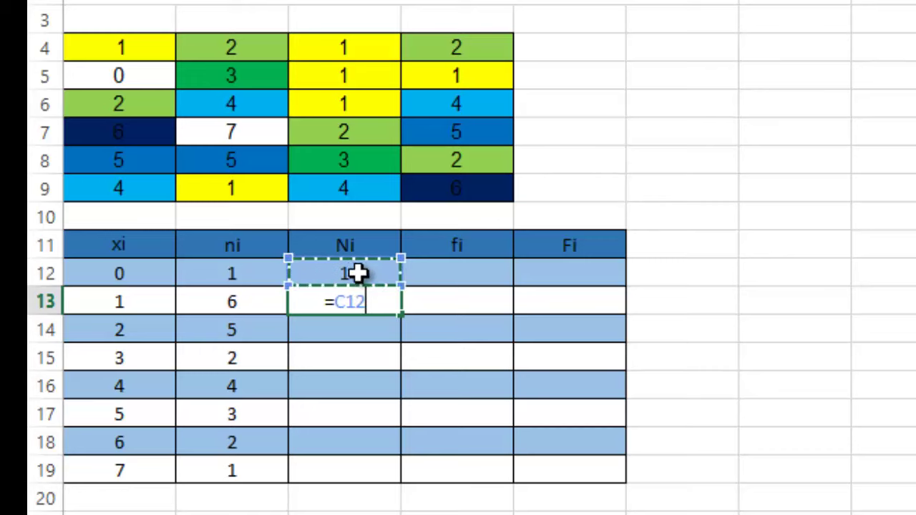
text(+)
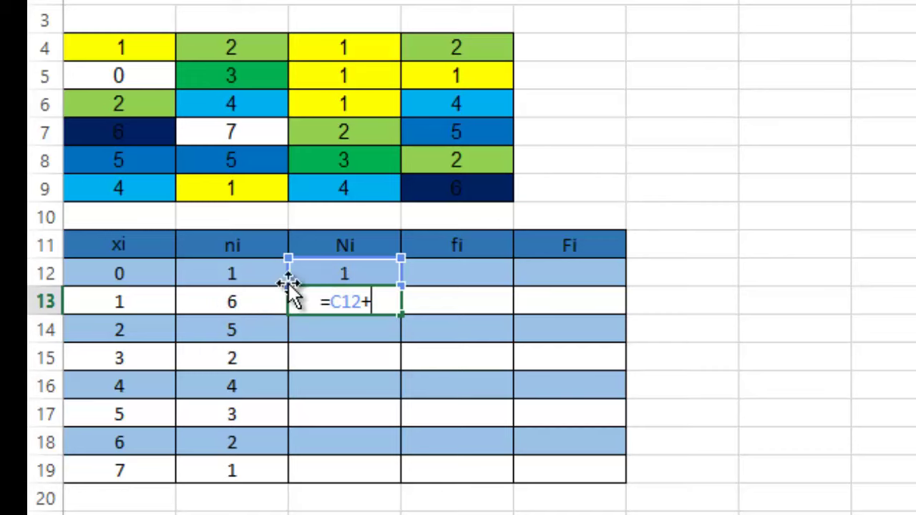
click(272, 309)
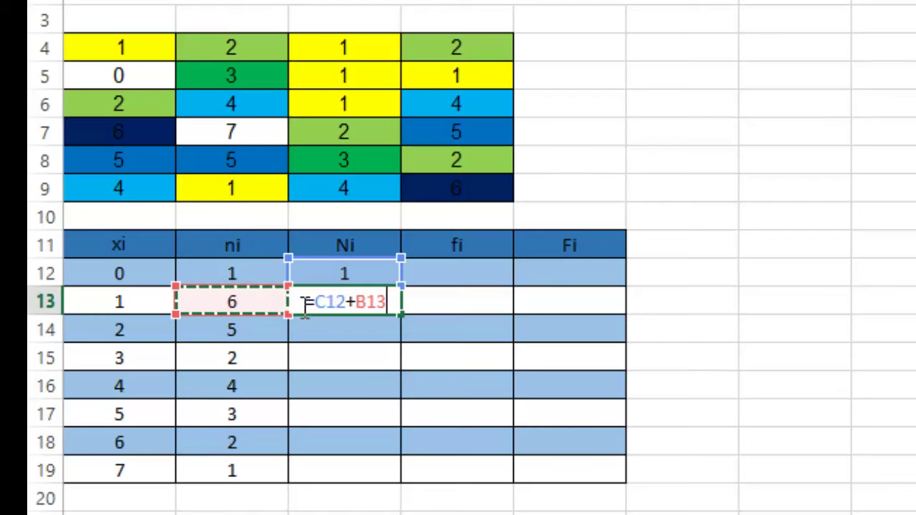
key(Return)
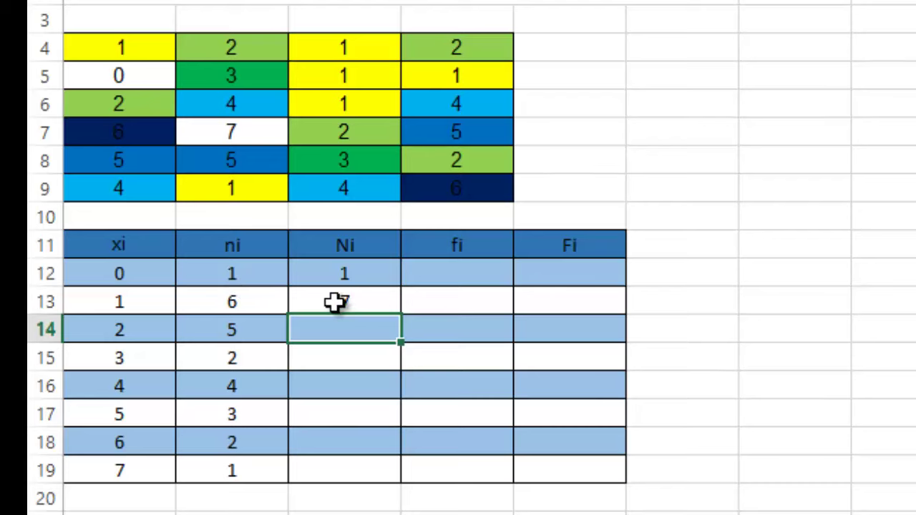
Step: Enter the formula =C13+B14 in C14 to accumulate the third frequency
text(=)
click(355, 301)
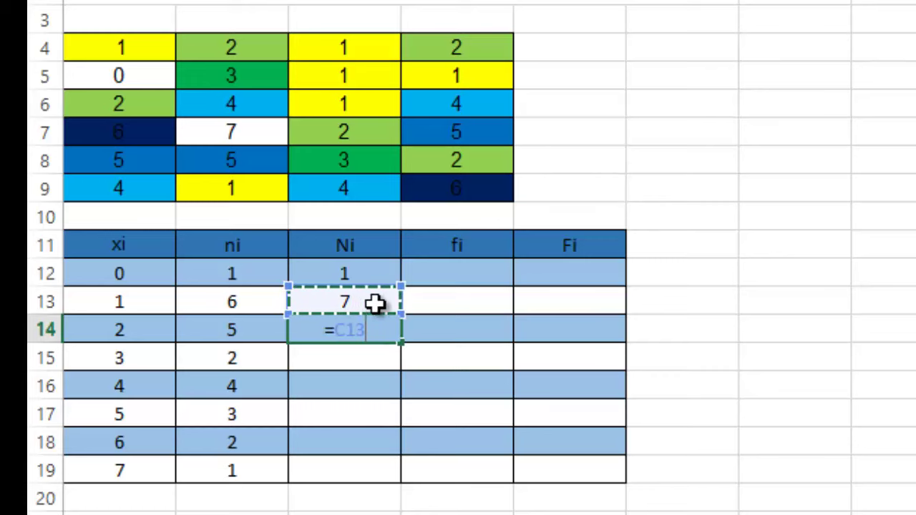
text(+)
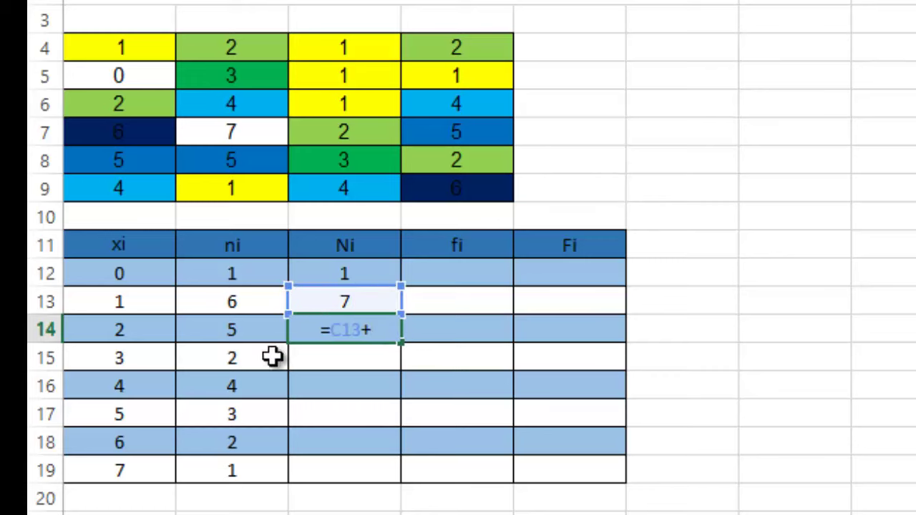
click(228, 331)
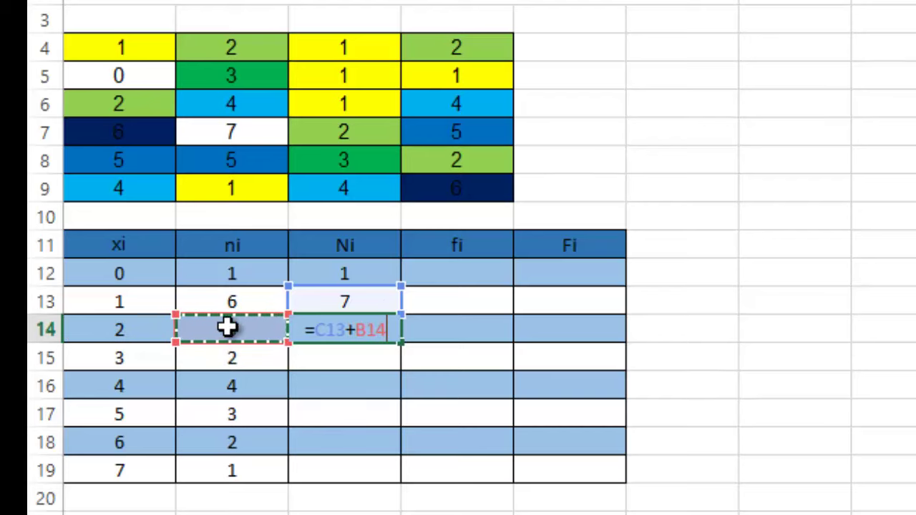
key(Return)
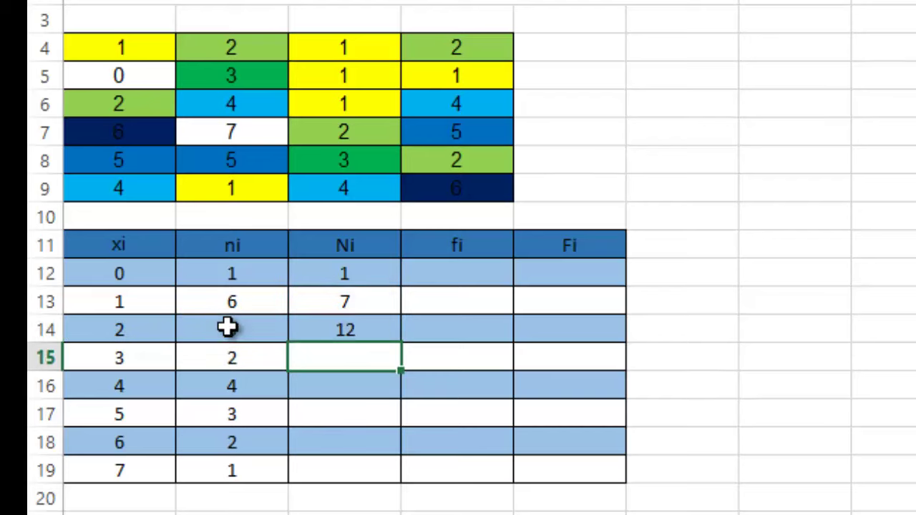
Step: Fill the cumulative formula from C14 down through C19 and check the copied formula in C15 against its source cells
click(363, 327)
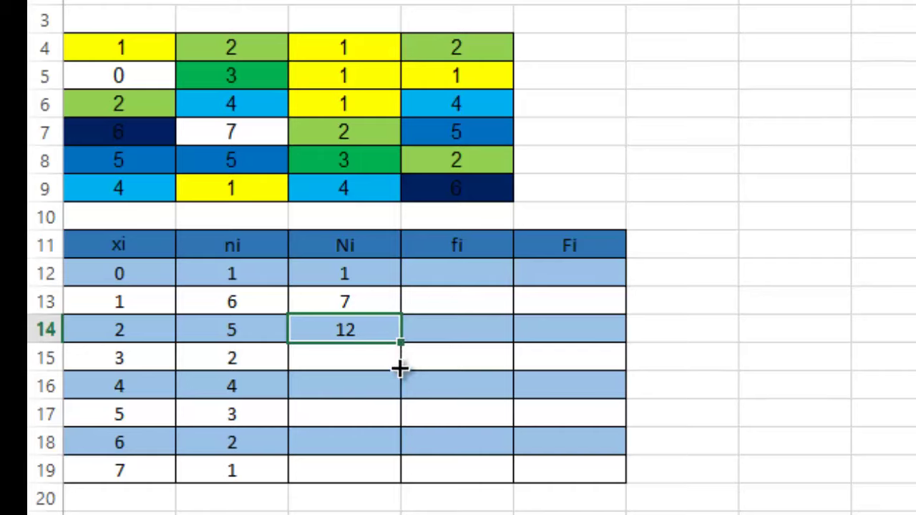
drag(399, 368, 403, 478)
click(372, 368)
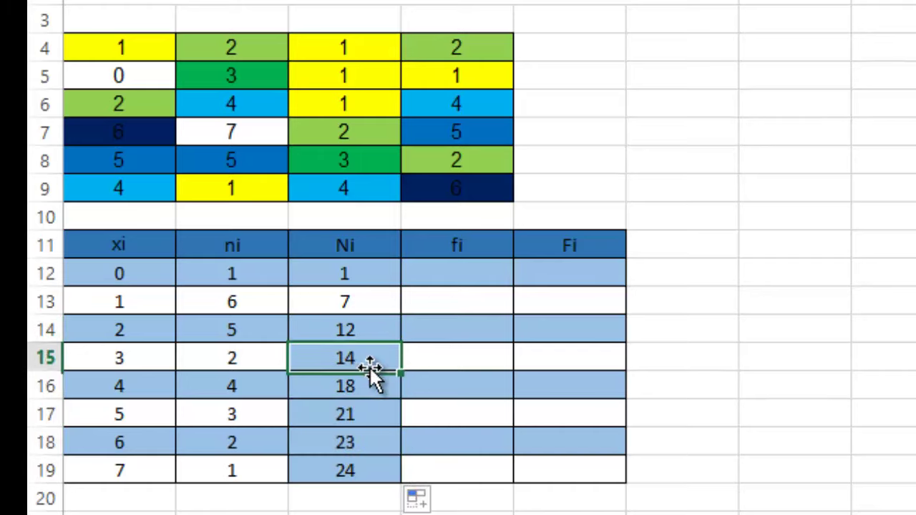
key(F2)
key(Escape)
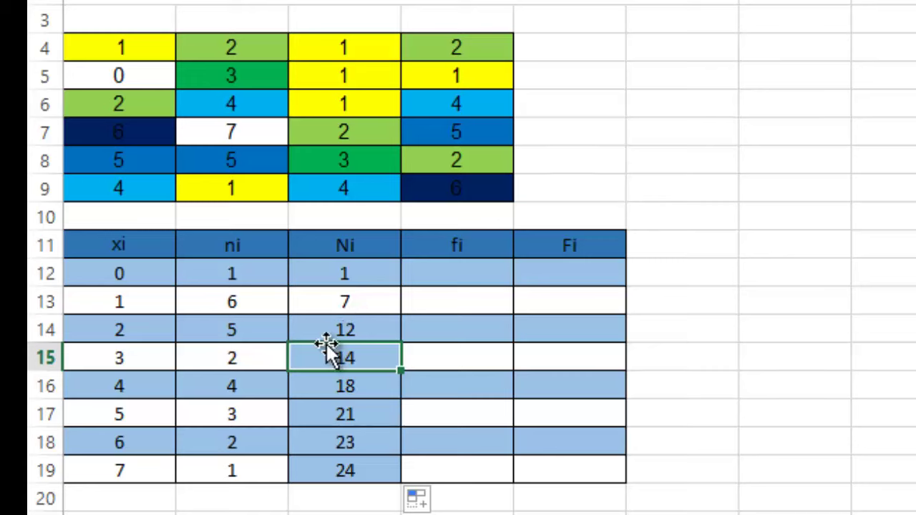
click(241, 360)
click(354, 329)
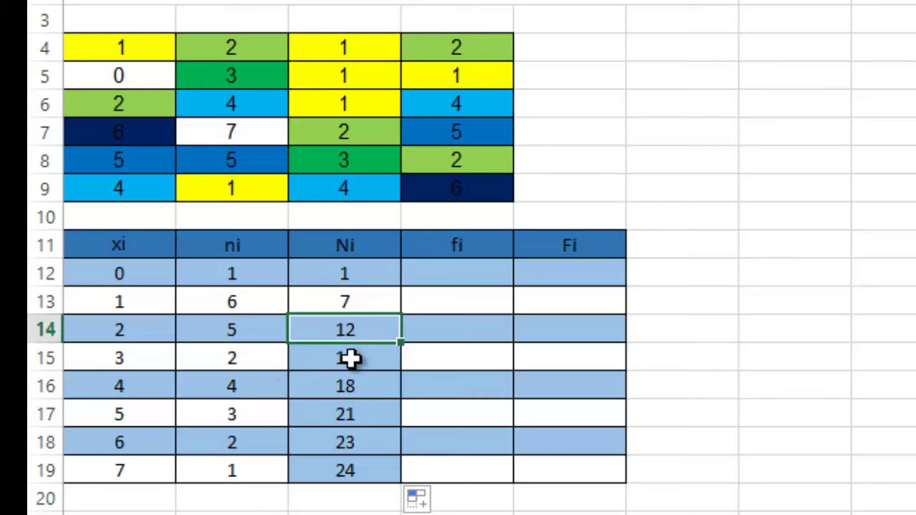
Step: Check the accumulation of cumulative frequencies in C15 to C19 against their ni values in column B
click(347, 358)
click(242, 390)
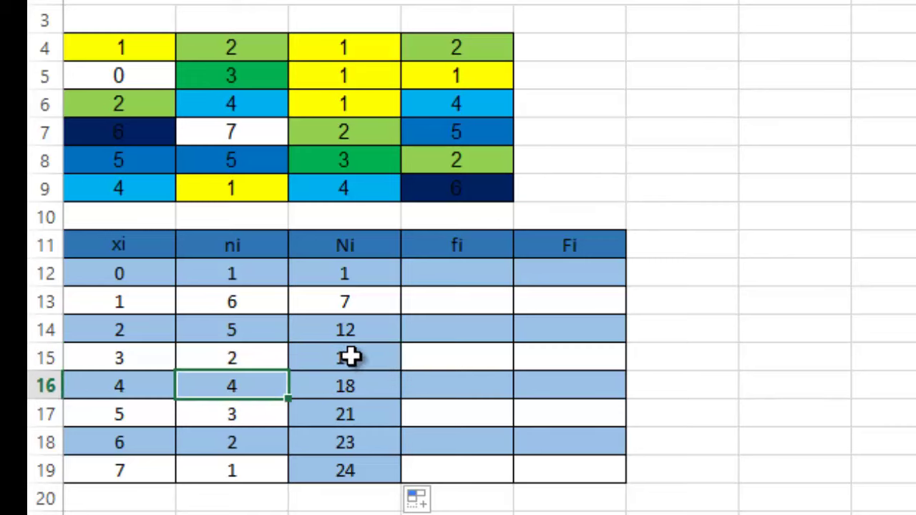
click(351, 358)
click(351, 387)
click(224, 417)
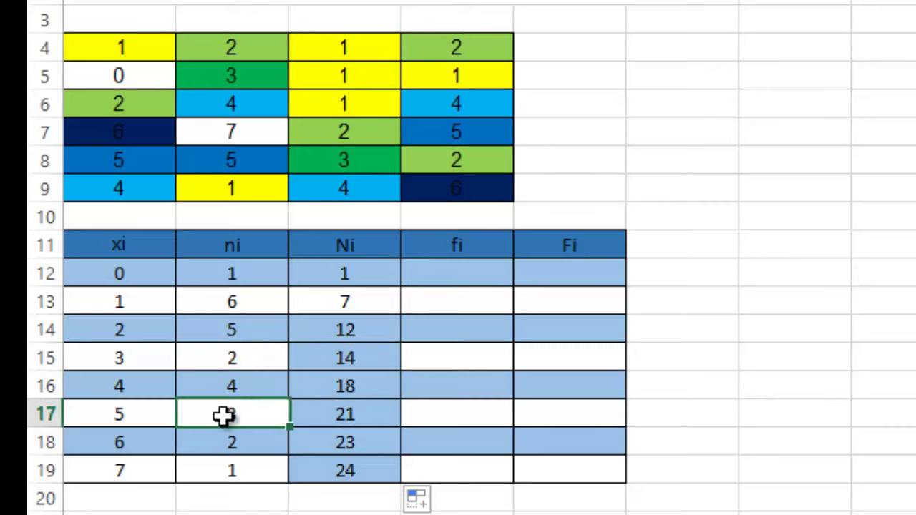
click(330, 385)
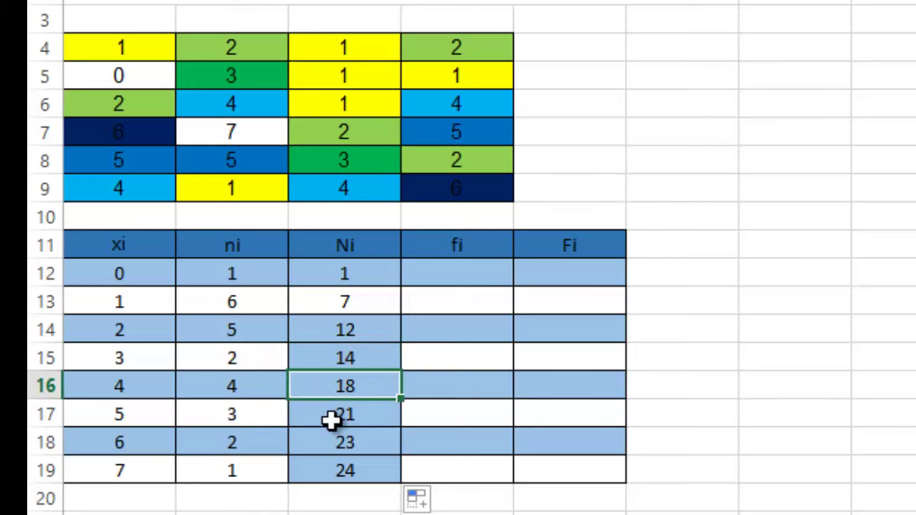
click(238, 449)
click(365, 416)
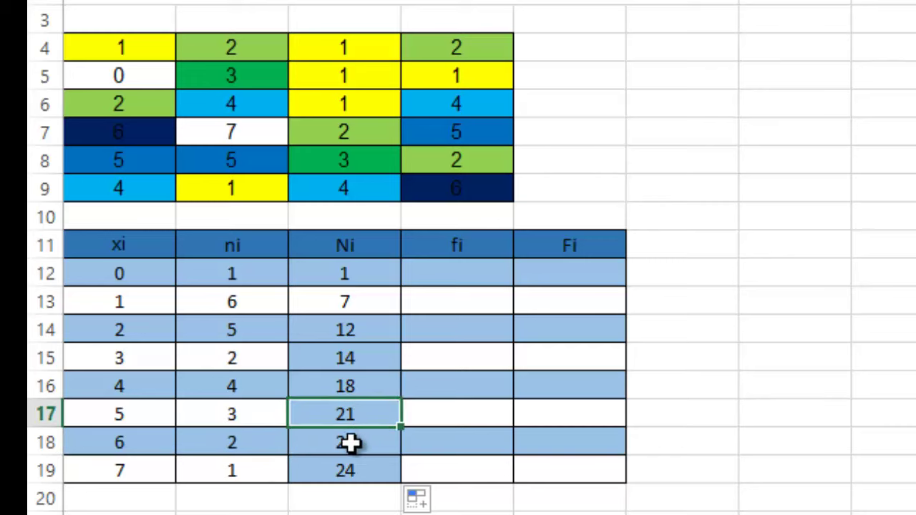
click(352, 443)
click(242, 469)
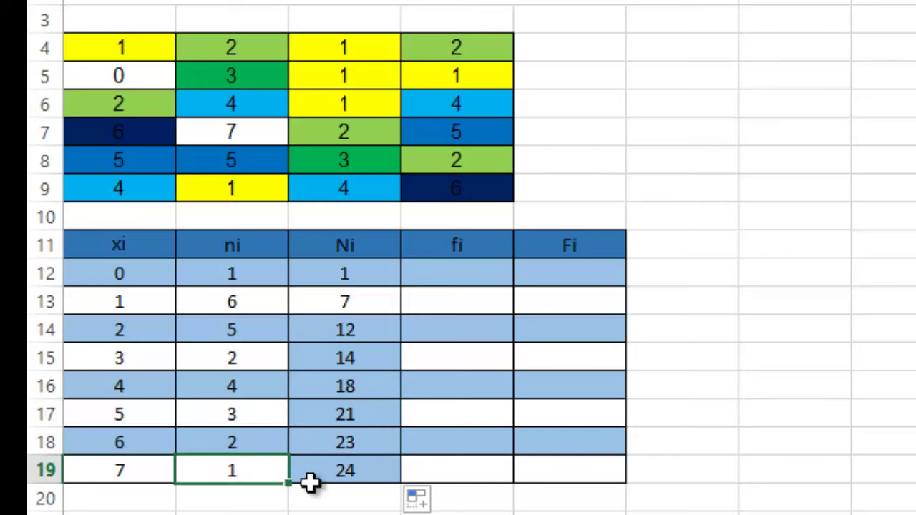
click(357, 469)
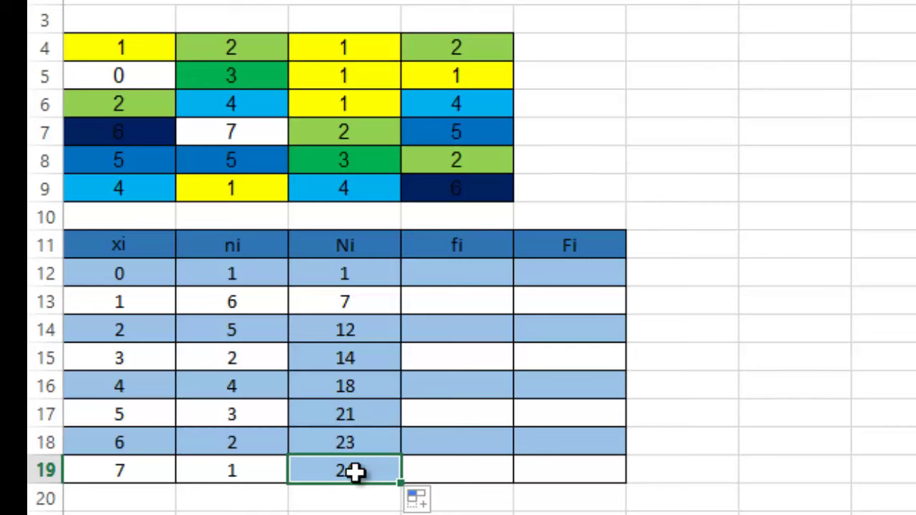
Step: Enter the formula =B12/24 in D12 as the first relative frequency fi
click(455, 277)
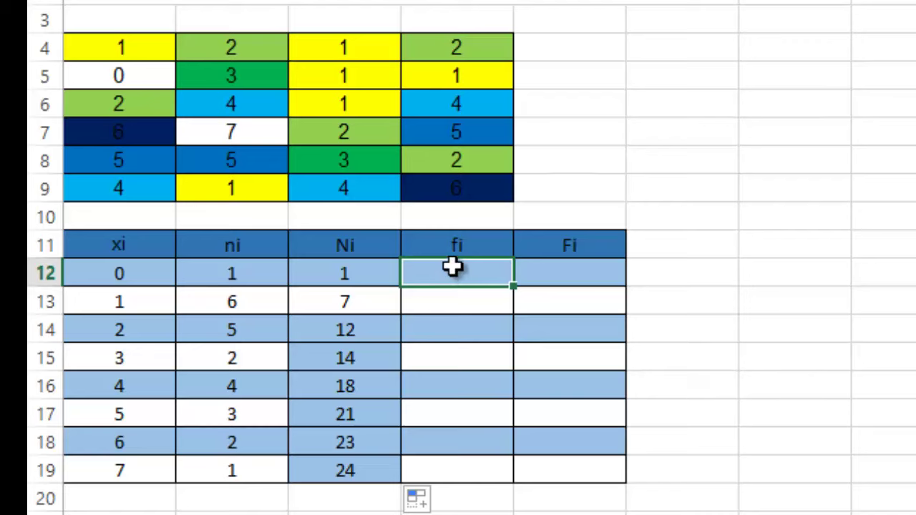
text(=)
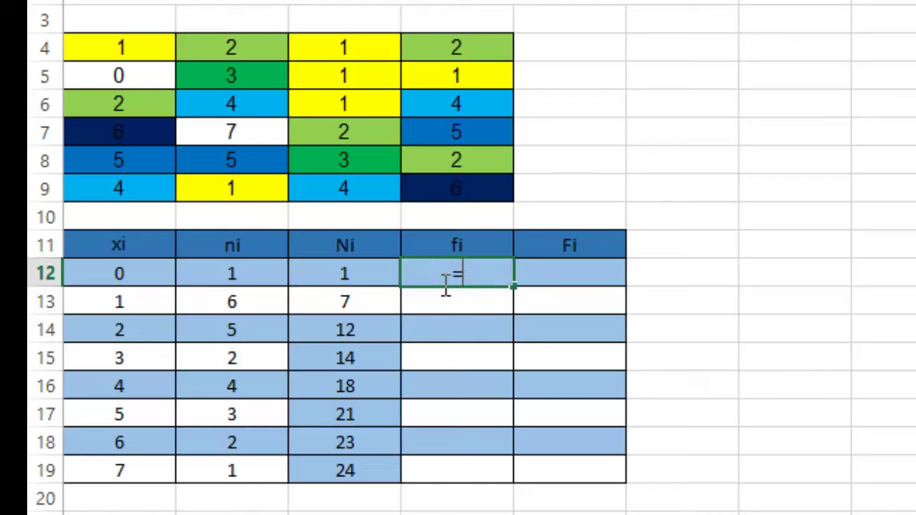
click(244, 278)
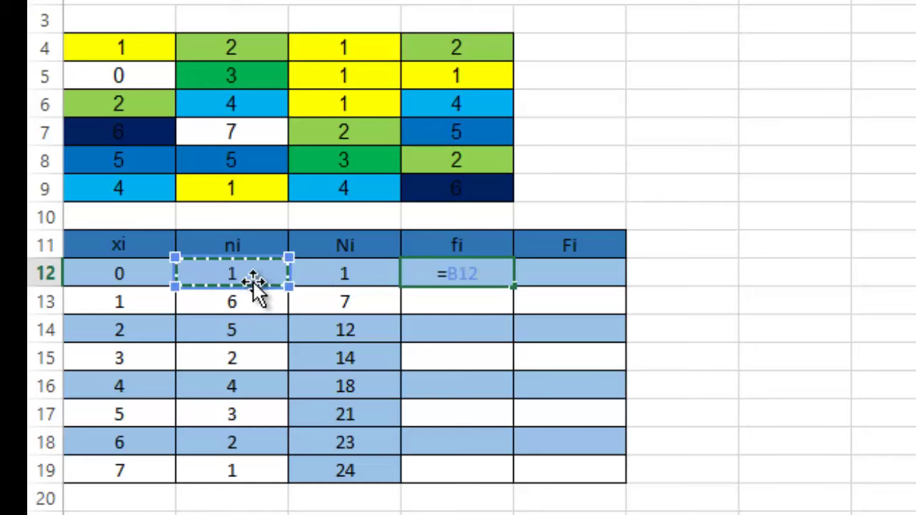
text(/)
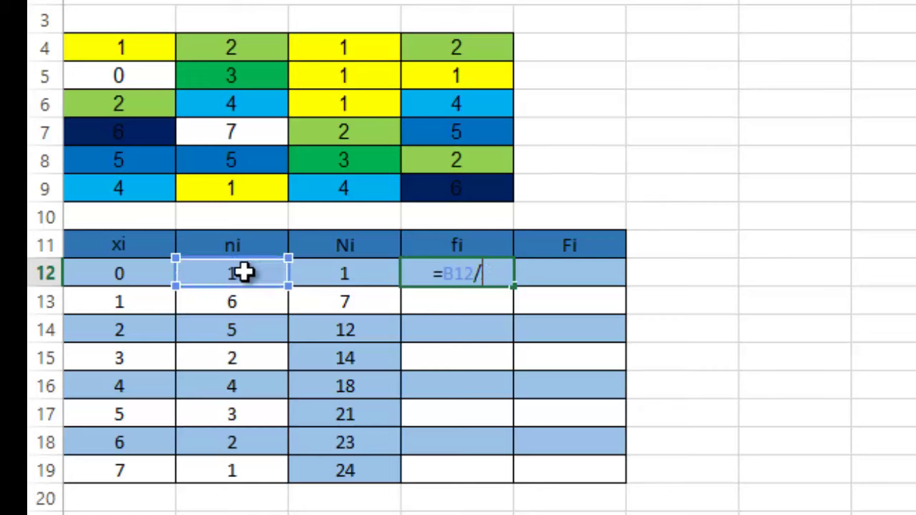
text(24)
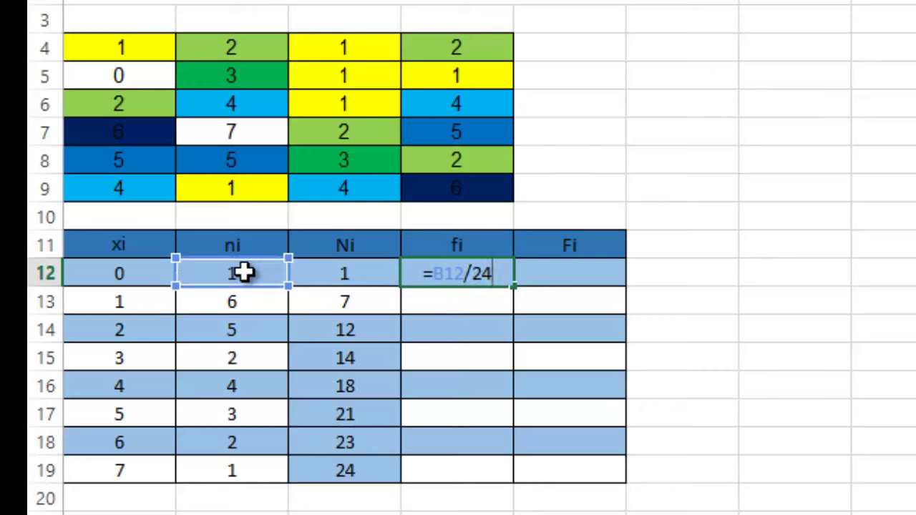
key(Return)
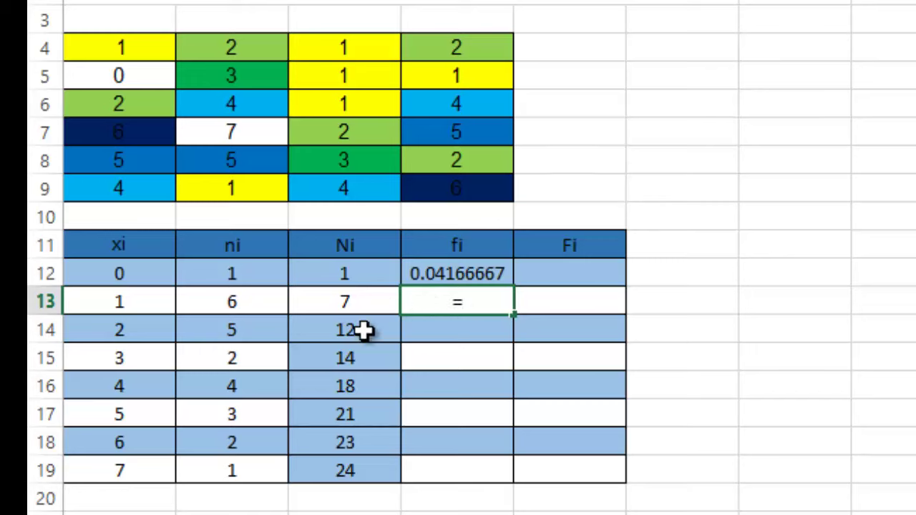
Step: Enter the formula =B13/24 in D13 and fill it down through D19 to complete the fi column
click(226, 307)
text(/)
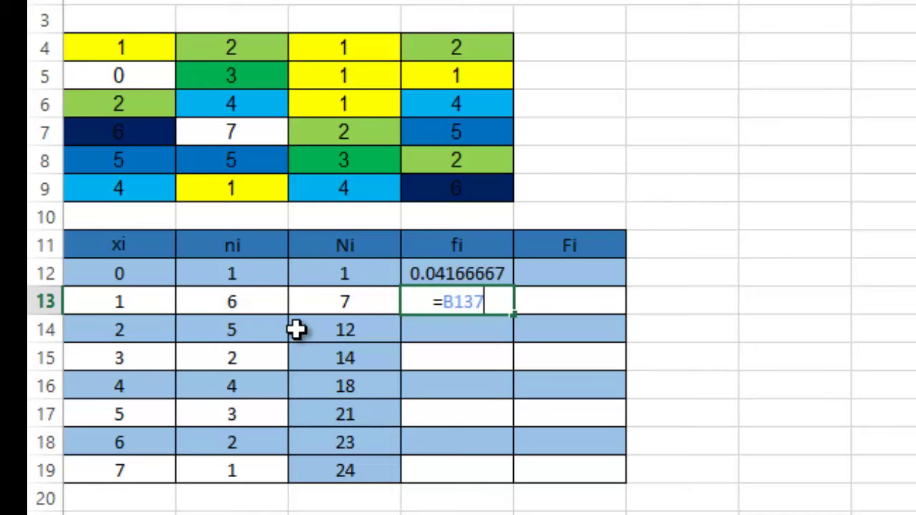
text(24)
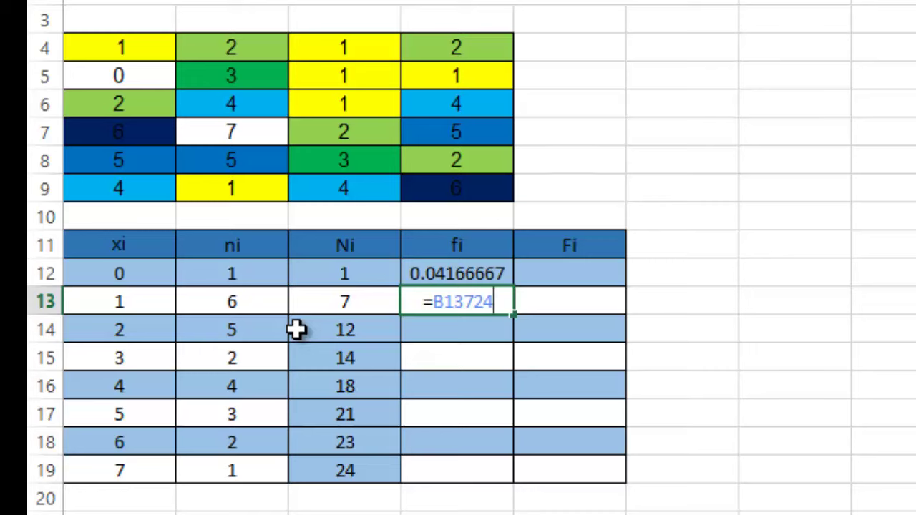
key(BackSpace)
key(BackSpace)
key(BackSpace)
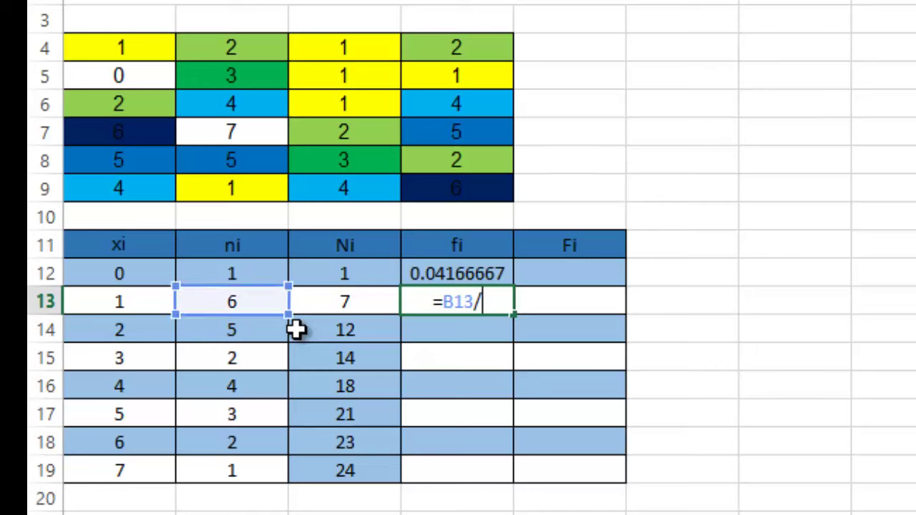
text(/24)
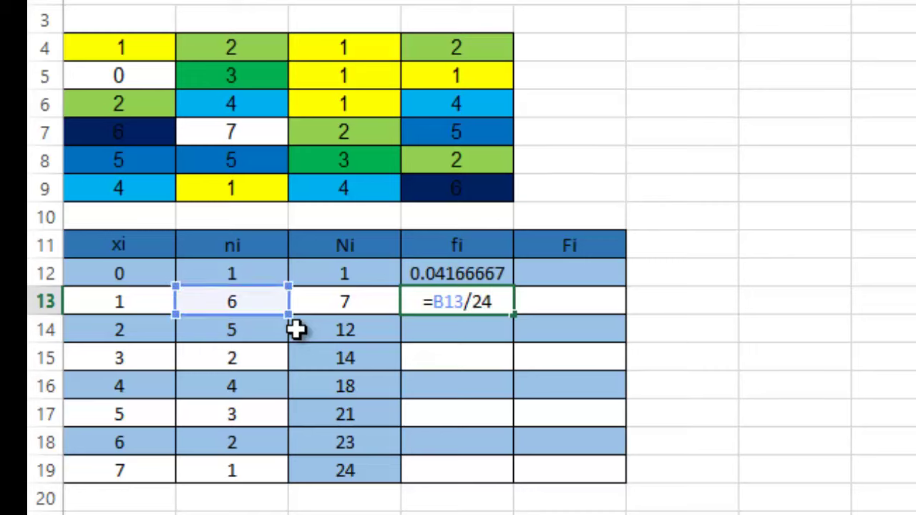
key(Return)
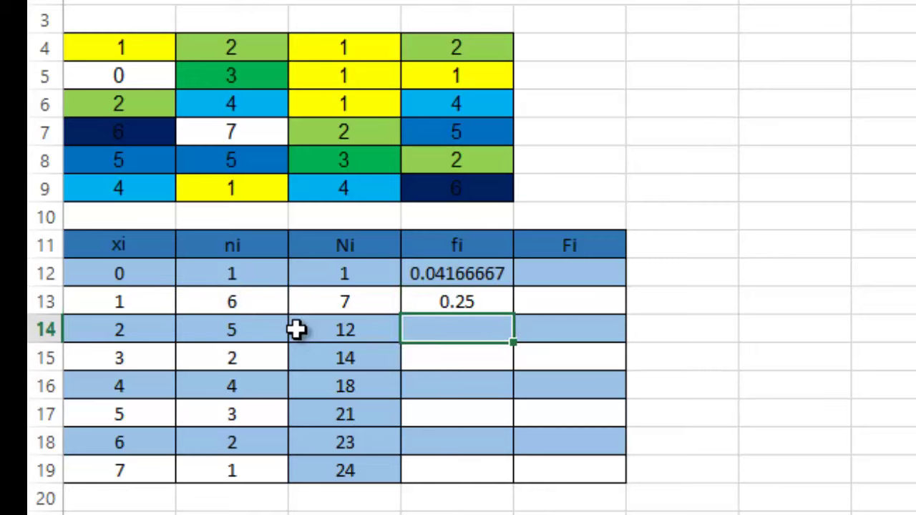
click(475, 300)
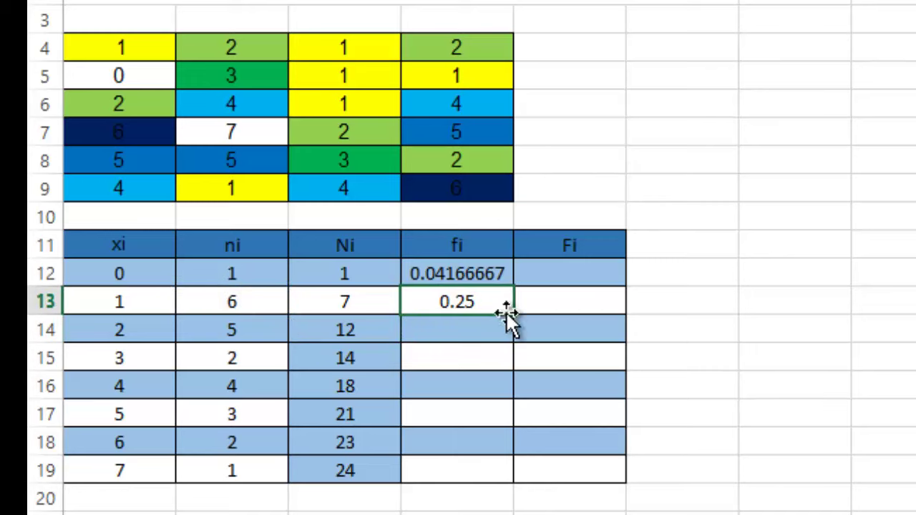
drag(515, 316, 518, 479)
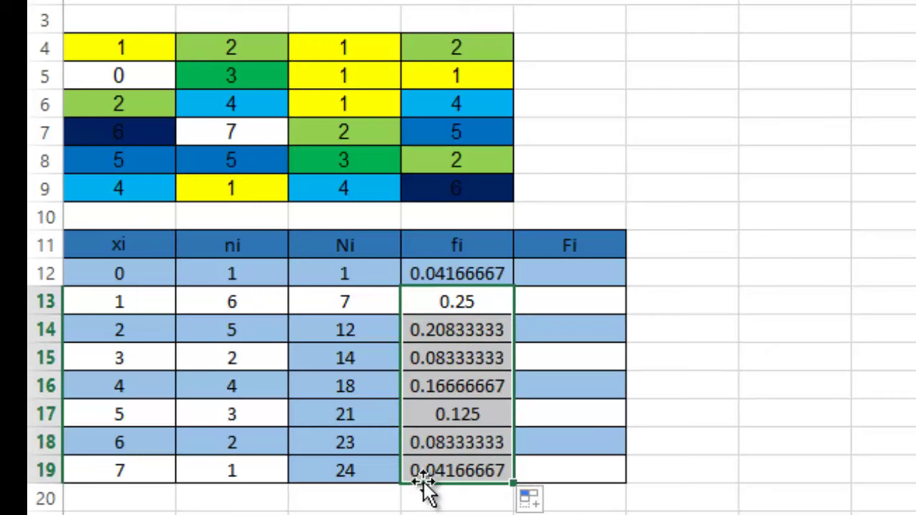
Step: Enter the formula =D12 in E12 as the first cumulative relative frequency Fi
click(560, 276)
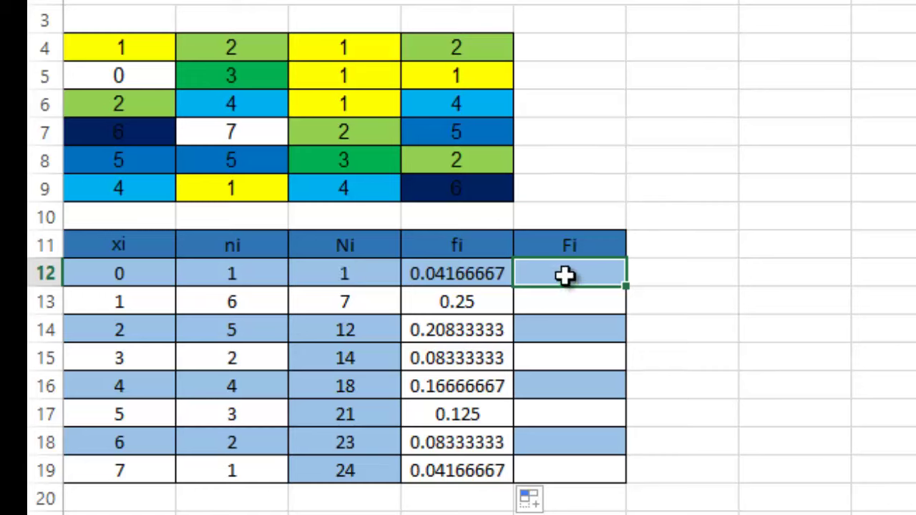
click(478, 275)
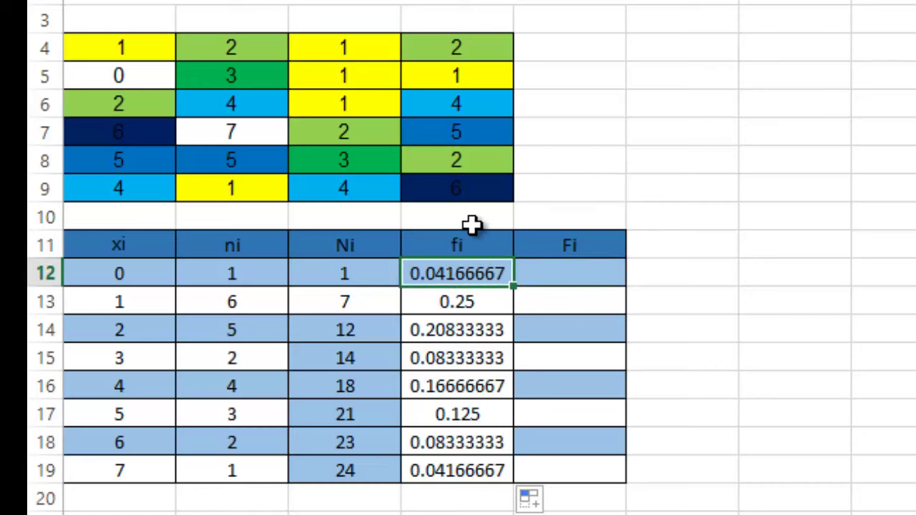
click(588, 271)
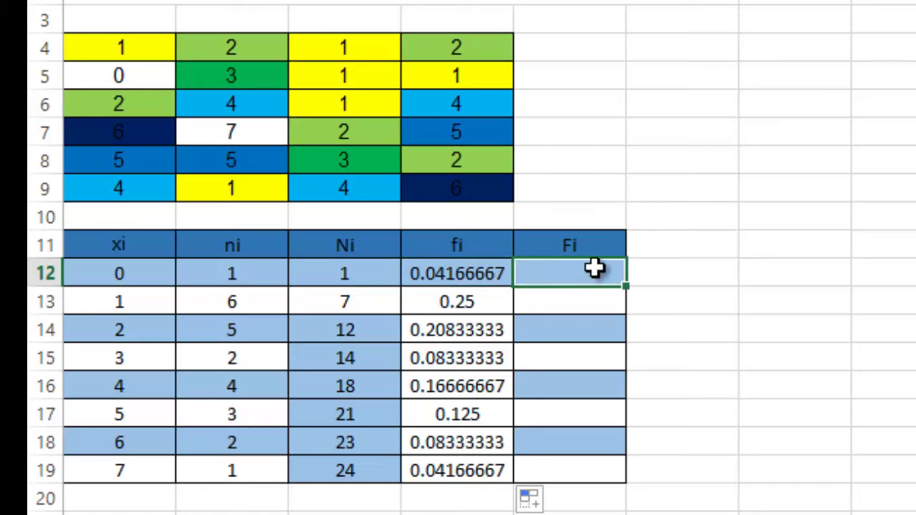
text(=)
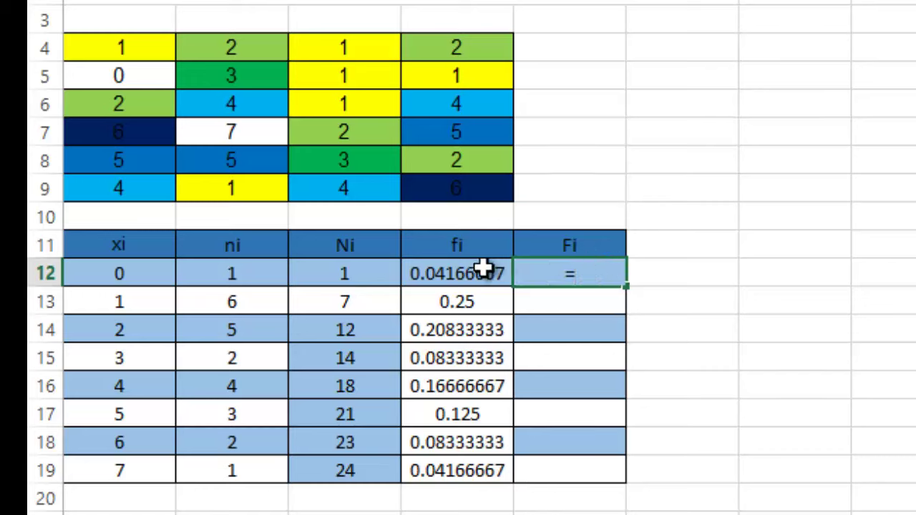
click(469, 271)
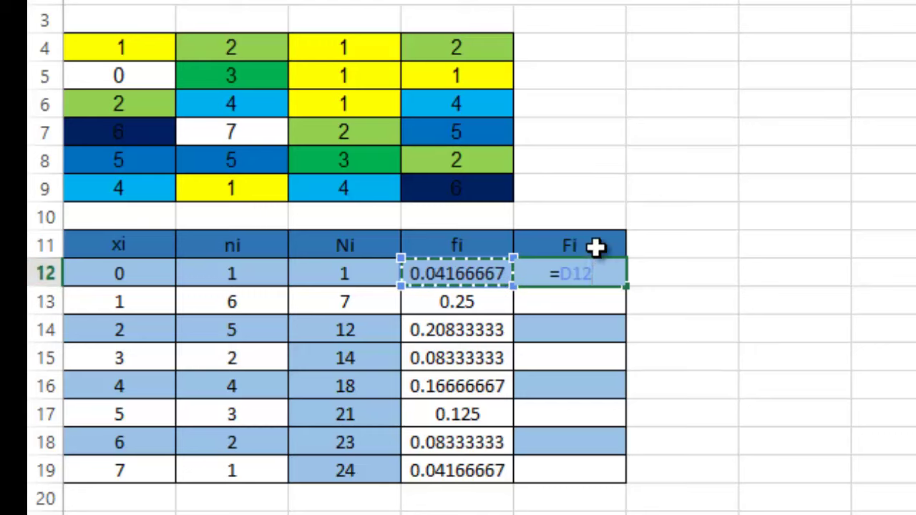
key(Return)
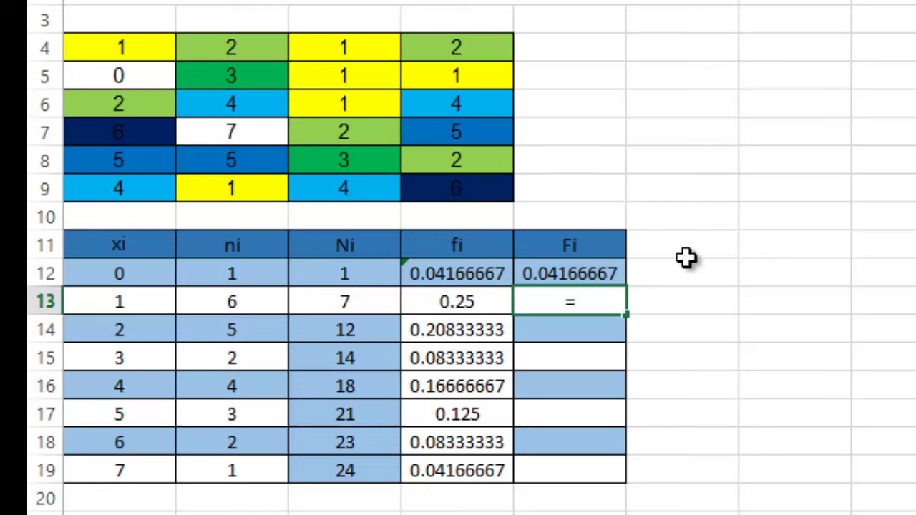
Step: Enter the formula =E12+D13 in E13 to accumulate the second relative frequency
click(607, 268)
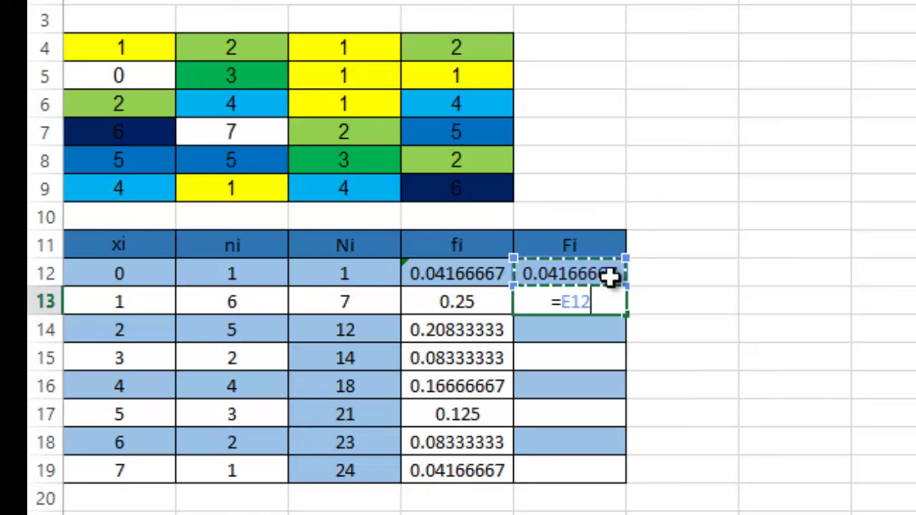
text(+)
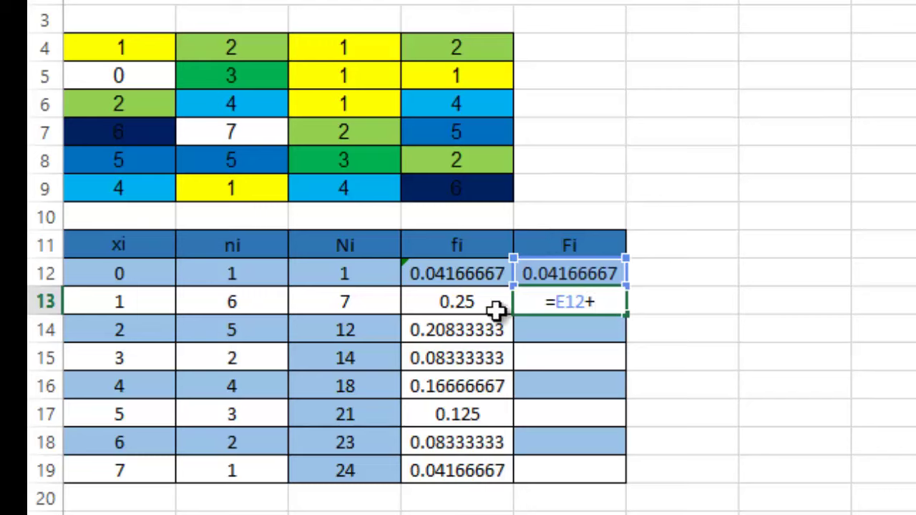
click(462, 300)
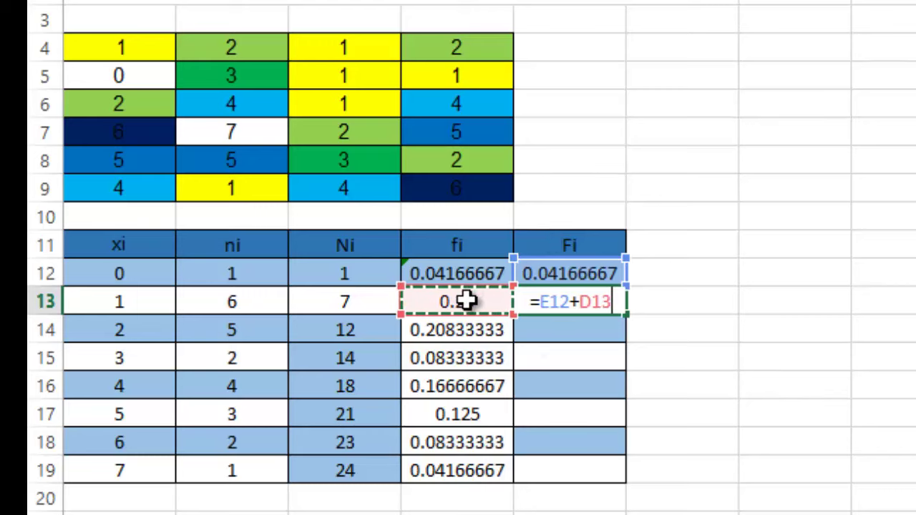
key(Return)
Step: Check the formula in E13 against its source cells and fill it down through E19
click(573, 302)
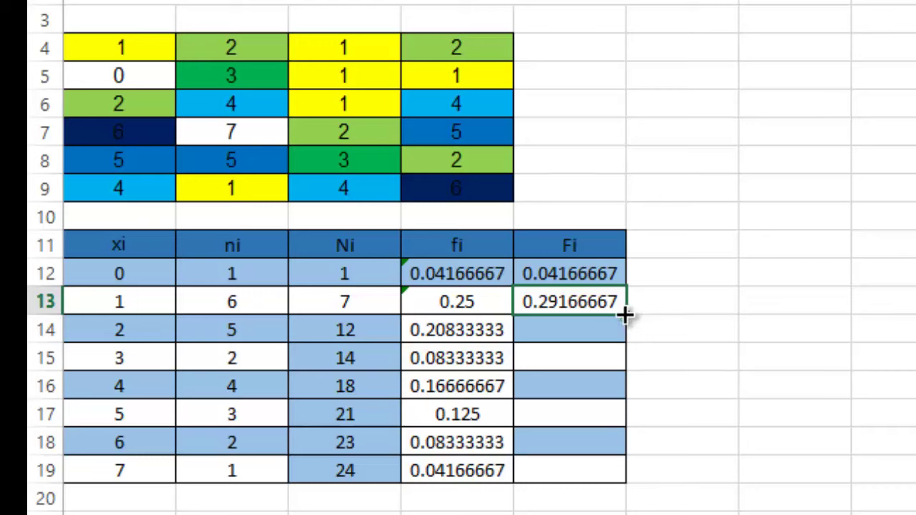
double_click(582, 293)
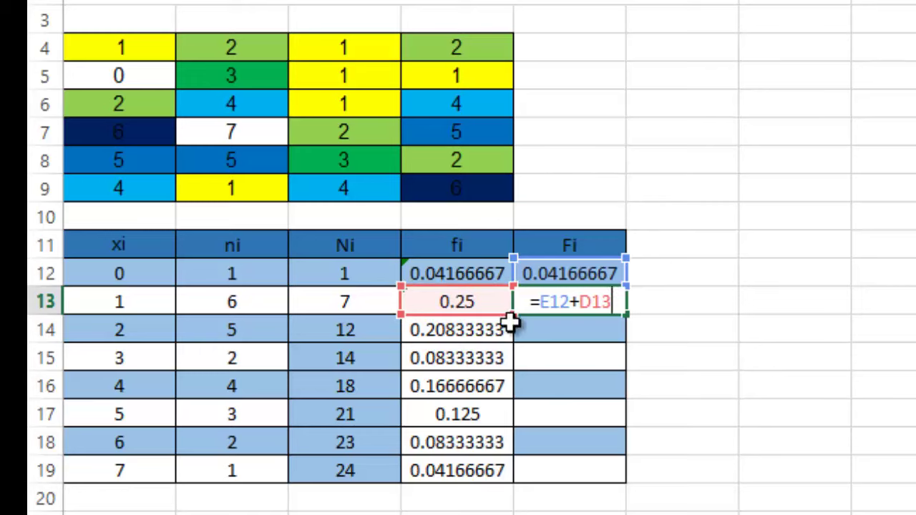
click(705, 340)
click(604, 301)
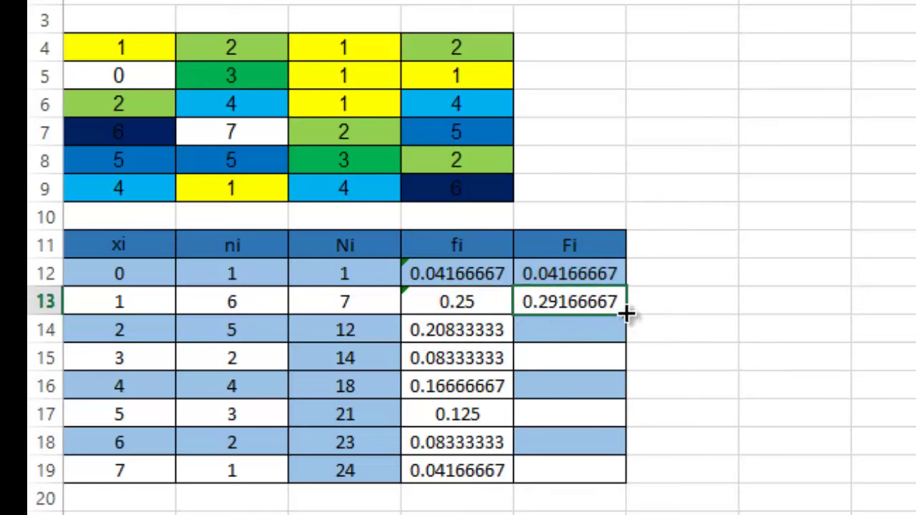
drag(627, 316, 625, 482)
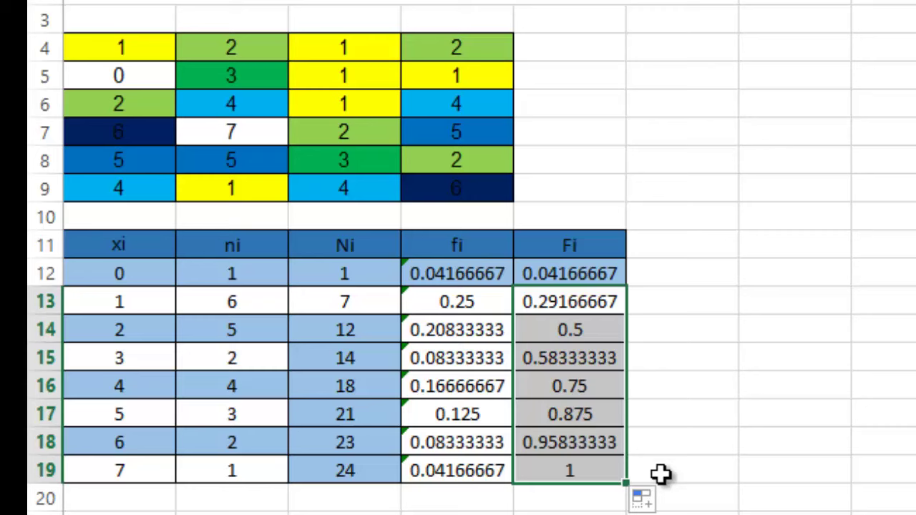
click(591, 478)
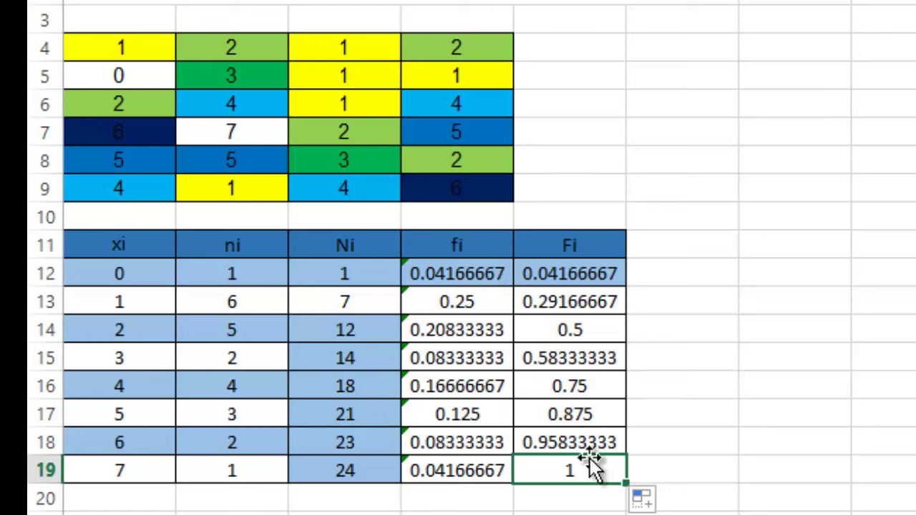
key(Delete)
key(ctrl+z)
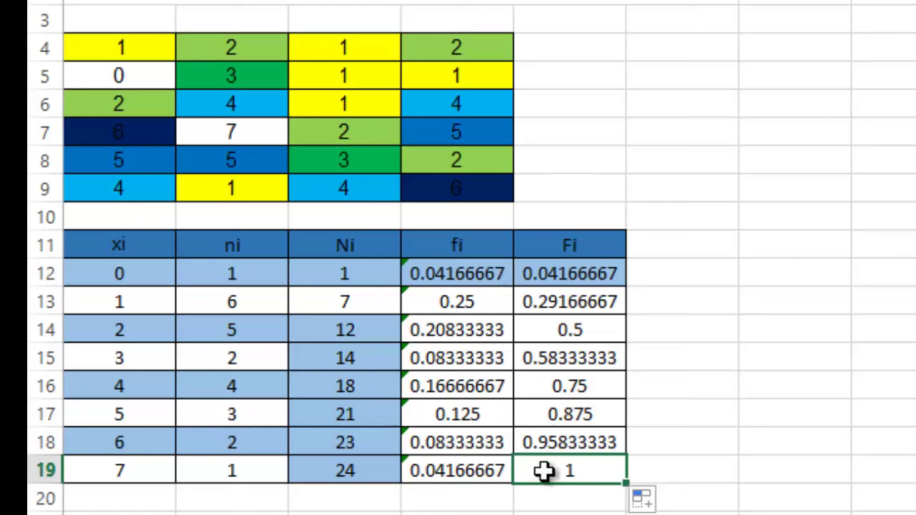
Step: Try the percentage format on the fi and Fi values in D12:E19 and set them back to General
drag(548, 468, 465, 271)
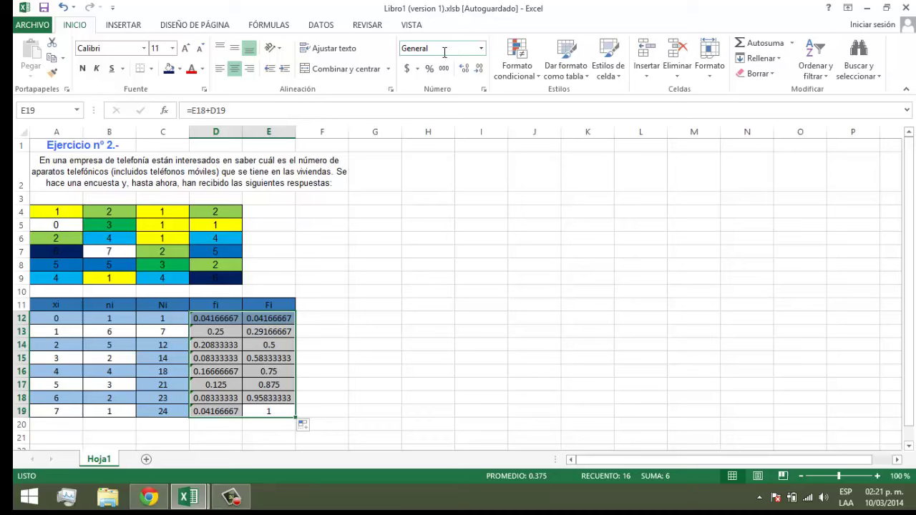
click(481, 48)
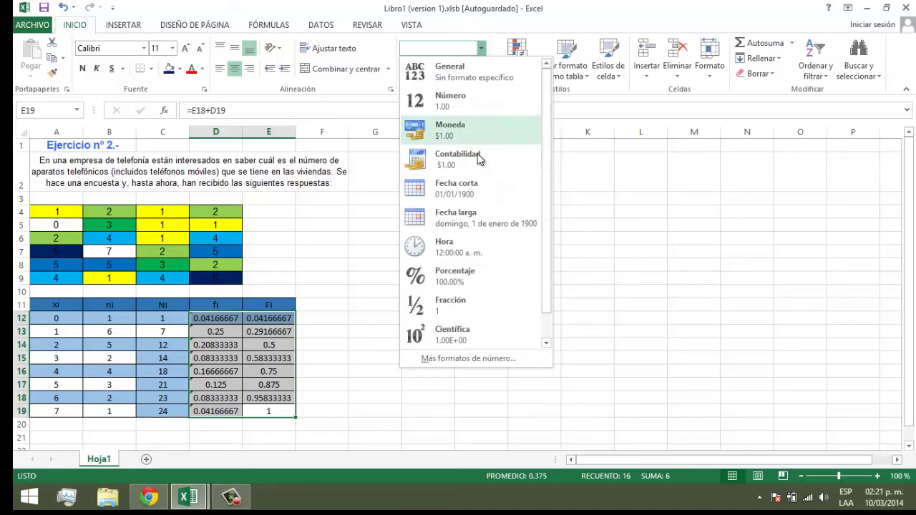
click(469, 275)
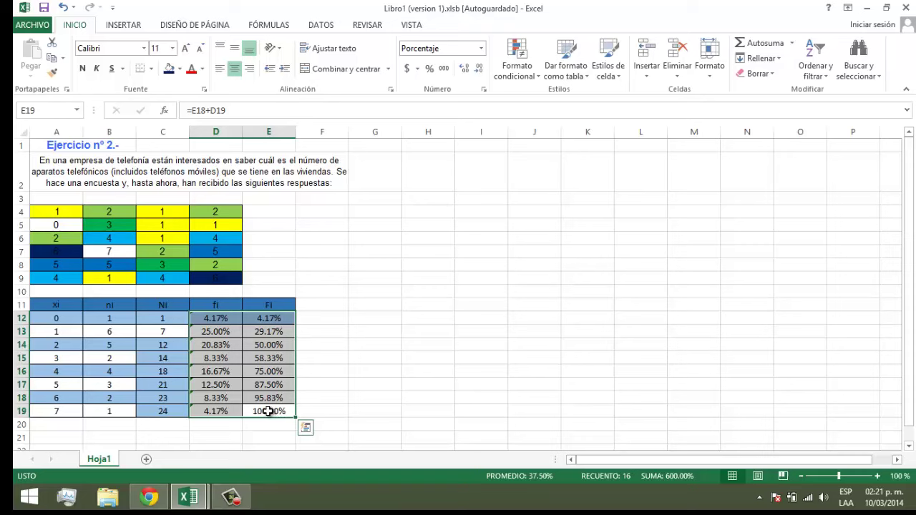
click(481, 48)
click(441, 71)
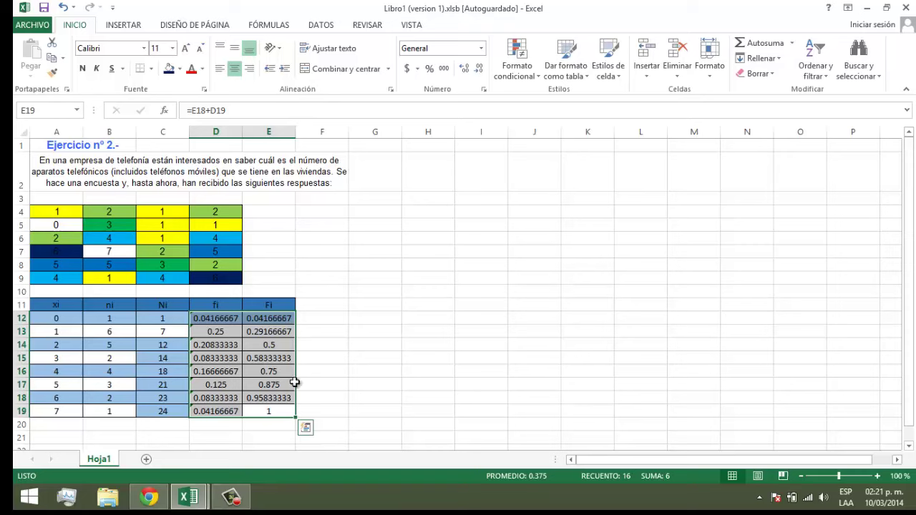
click(333, 312)
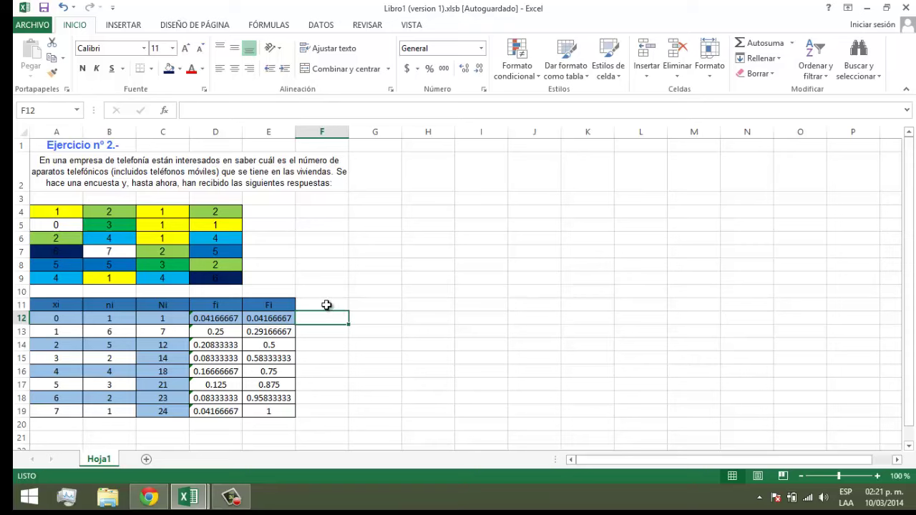
click(326, 304)
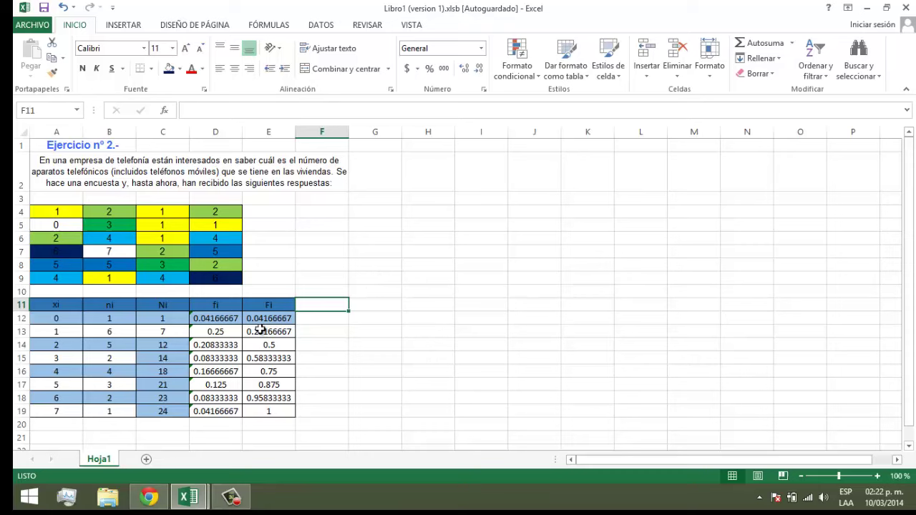
Step: Insert a clustered column chart from the xi and ni columns in A11:B19
drag(60, 305, 115, 410)
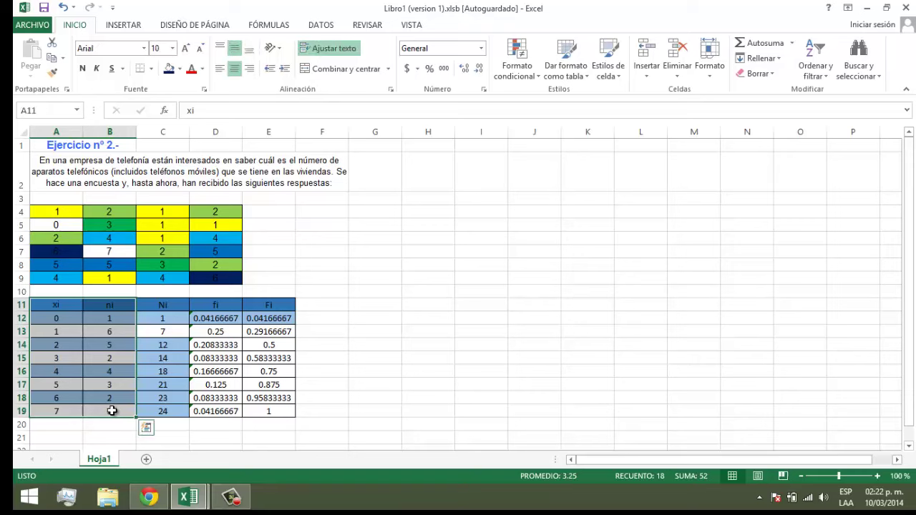
click(136, 32)
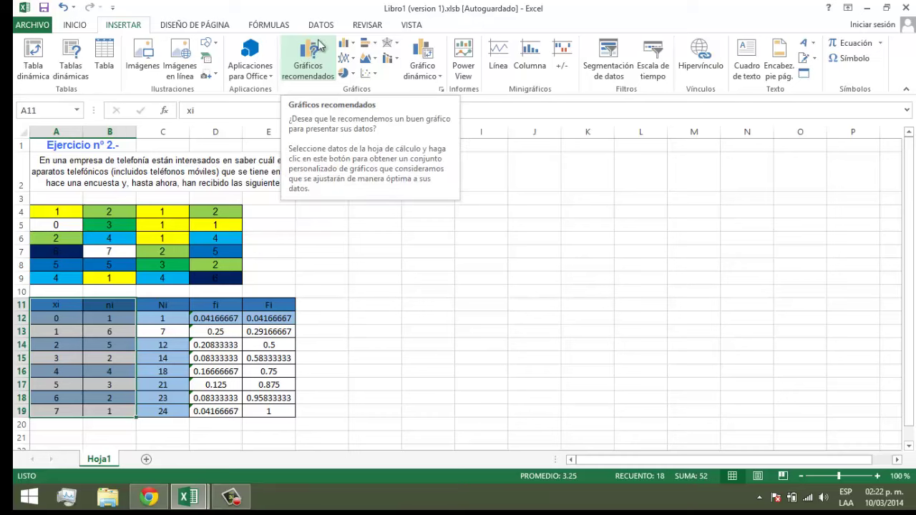
click(347, 44)
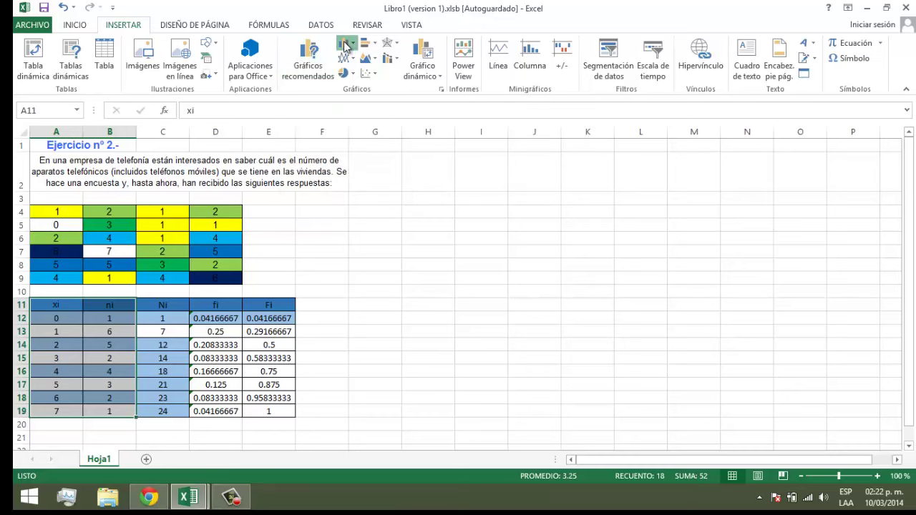
click(360, 91)
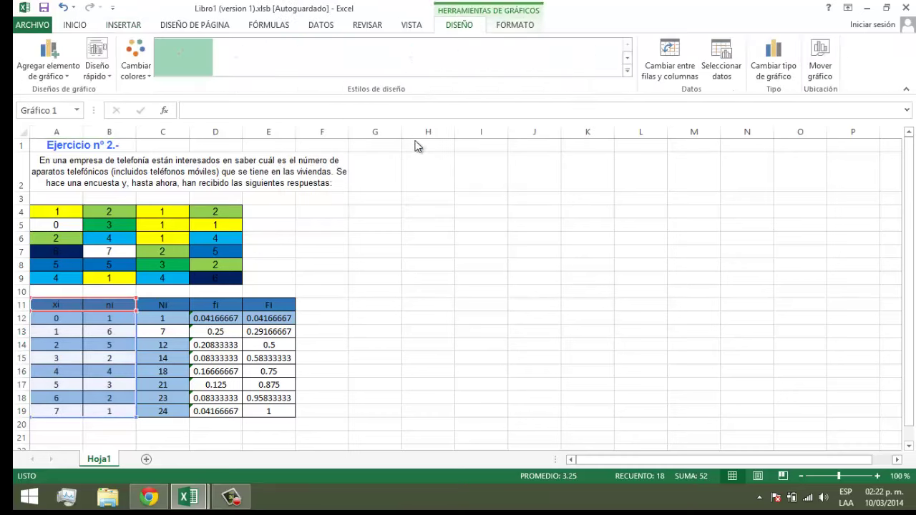
Step: Move the chart up beside the survey data and shrink it to span about columns H to L, rows 2 to 10
click(515, 216)
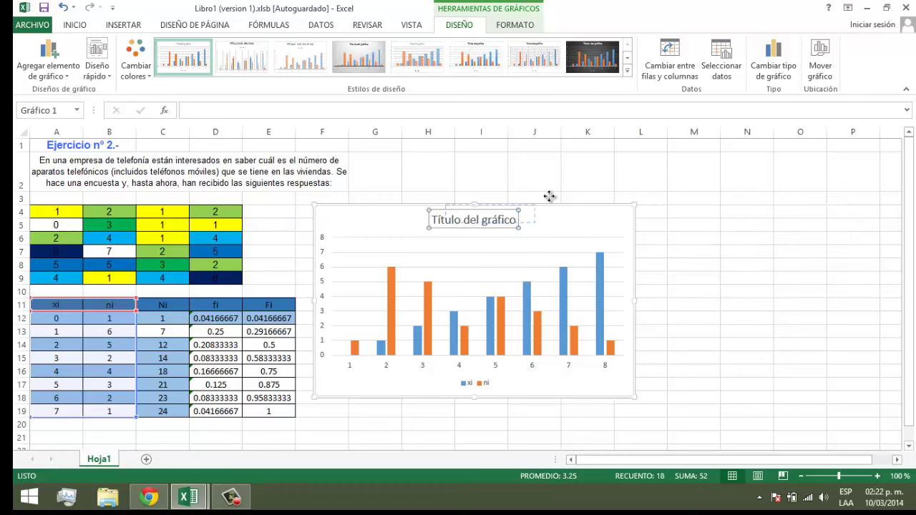
drag(580, 174, 565, 177)
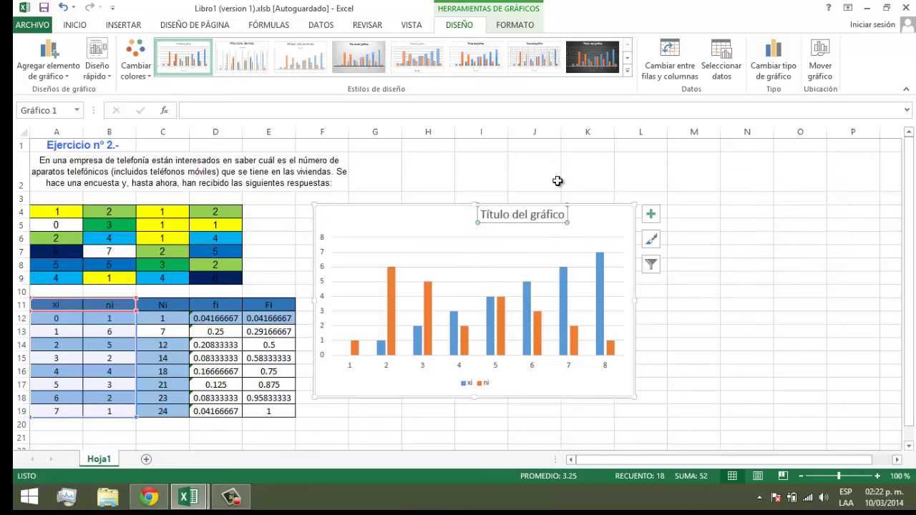
drag(547, 228, 632, 174)
drag(716, 342, 633, 294)
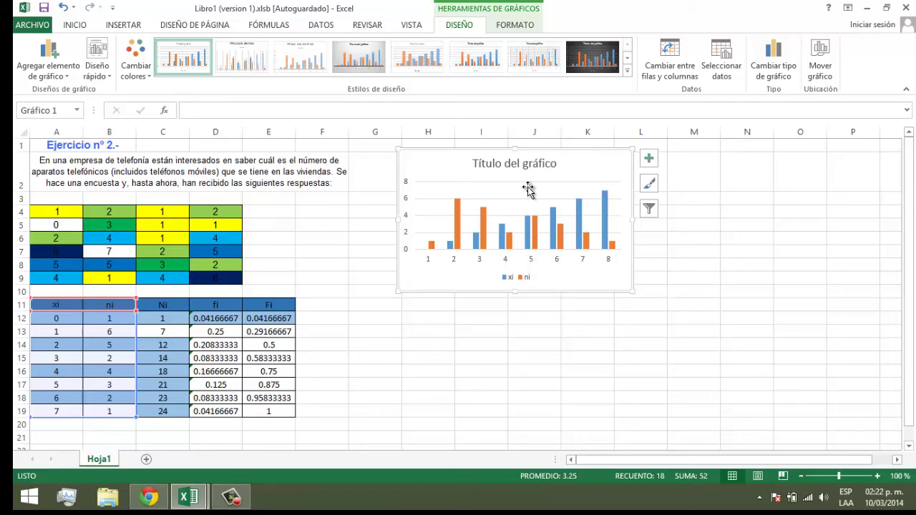
Step: Open the chart's data source selection and remove both the xi and ni series
right_click(589, 164)
click(457, 168)
right_click(457, 169)
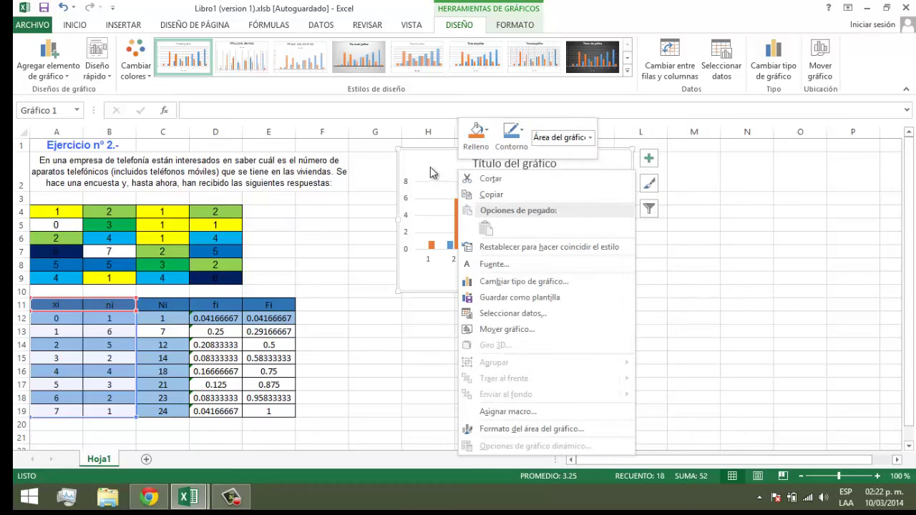
click(531, 317)
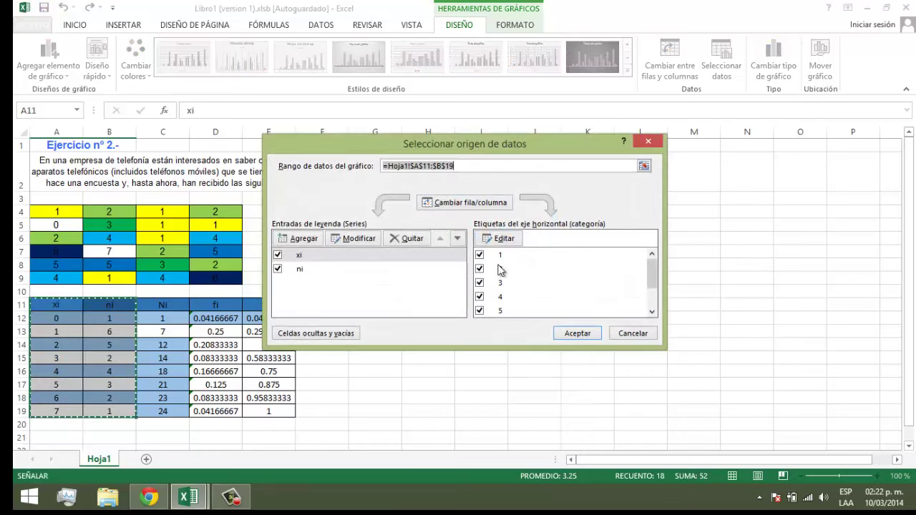
drag(448, 150, 657, 174)
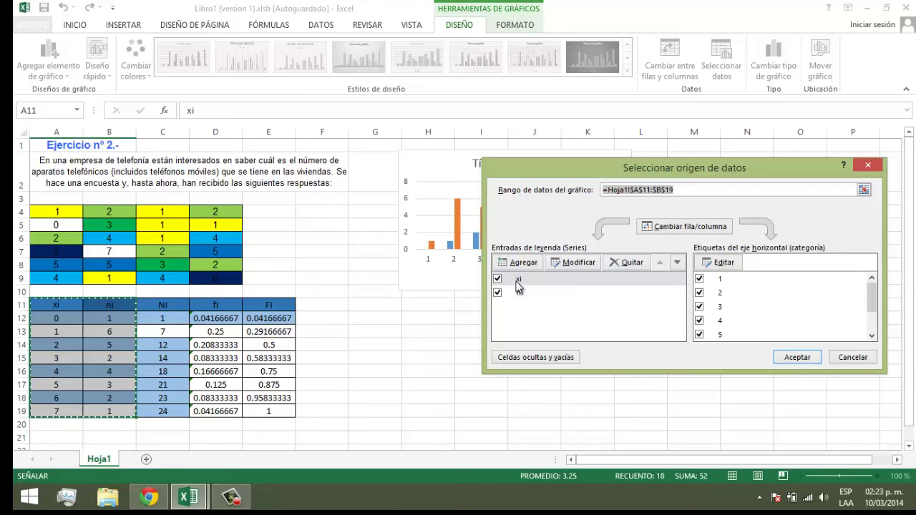
click(547, 278)
click(620, 263)
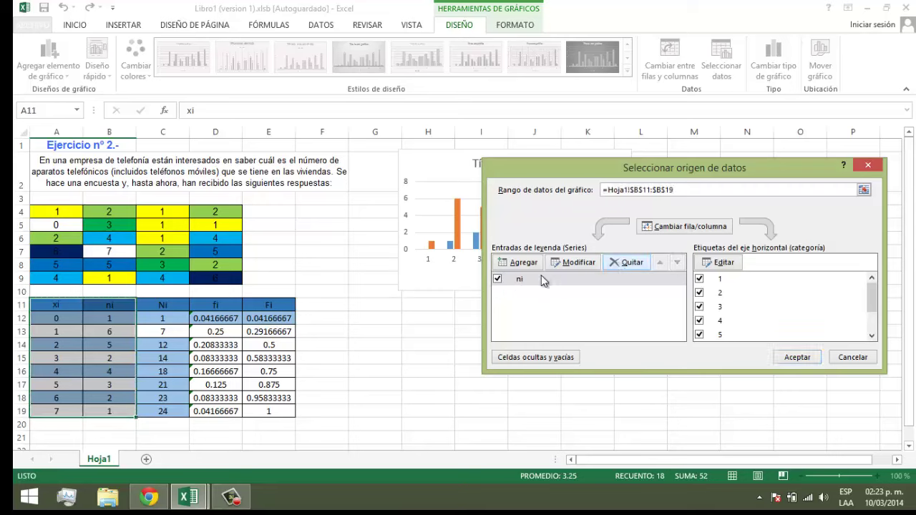
click(630, 263)
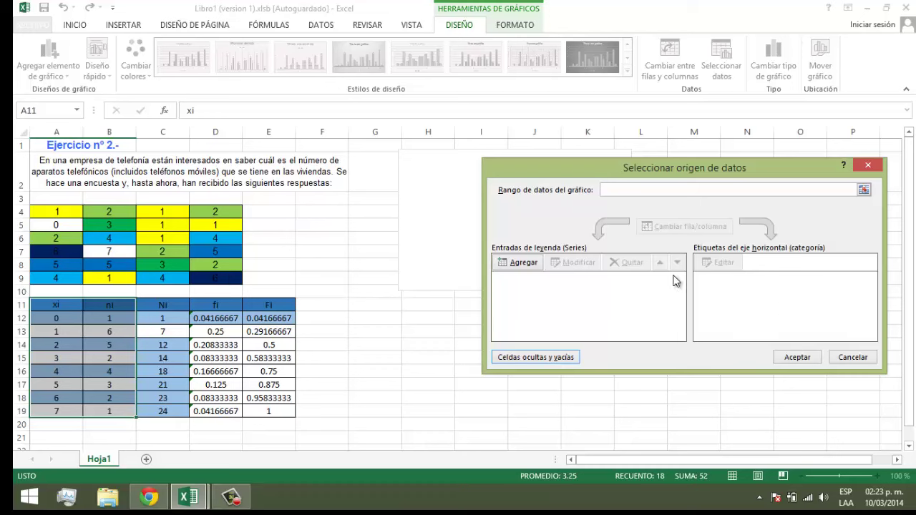
Step: Add a chart series named Frecuencias Absolutas with the ni values in B12:B19
drag(578, 169, 664, 157)
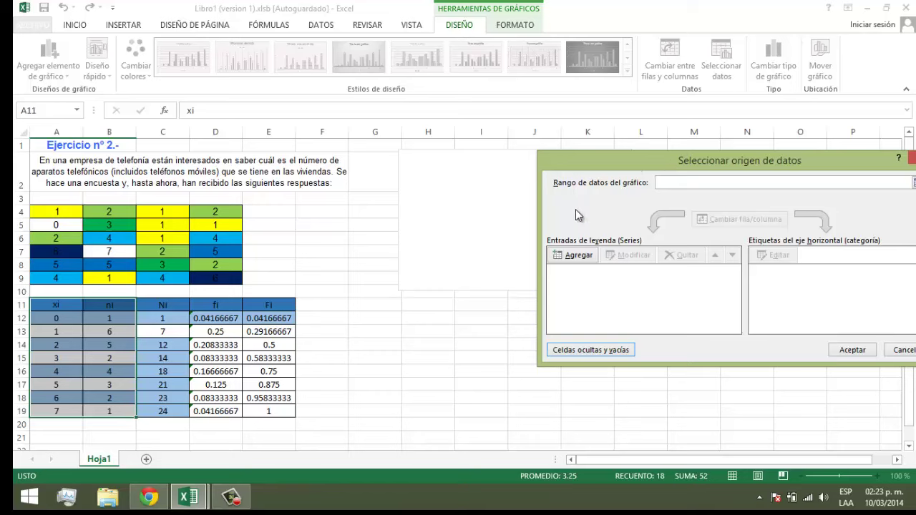
click(572, 256)
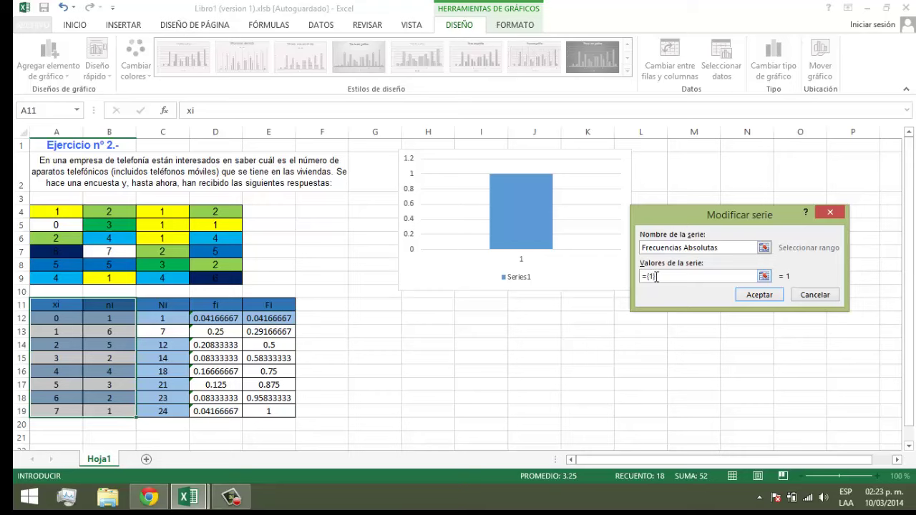
drag(660, 278, 634, 279)
key(BackSpace)
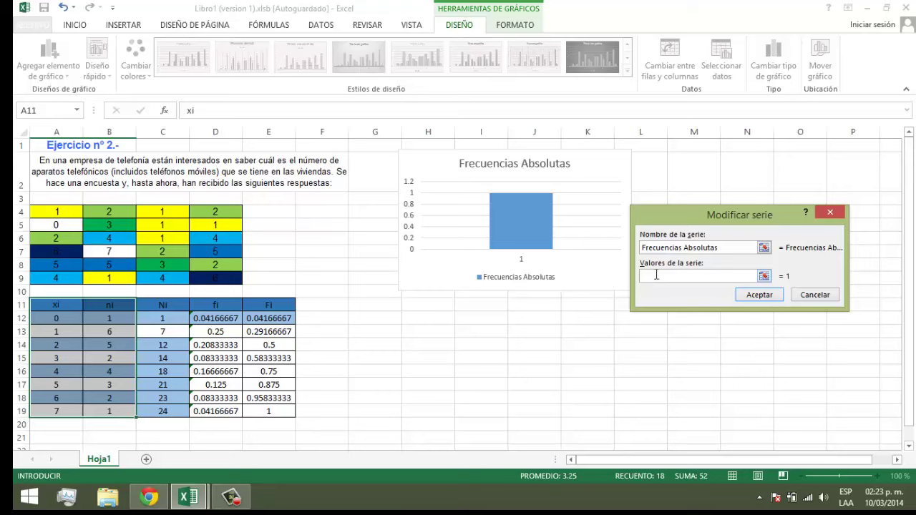
click(764, 277)
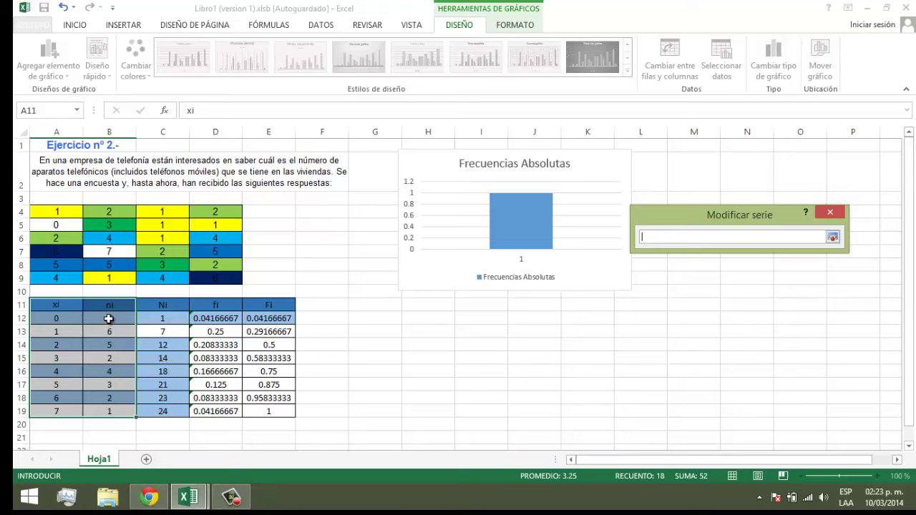
drag(109, 318, 104, 414)
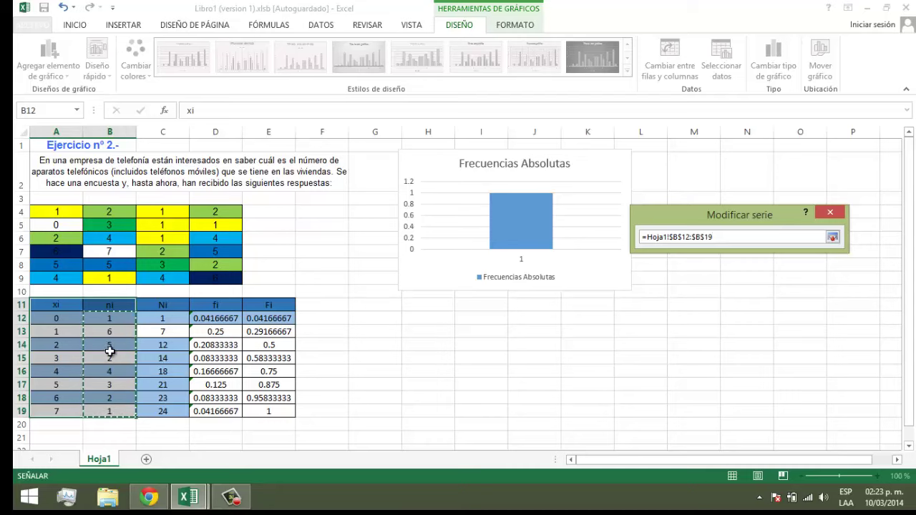
click(832, 237)
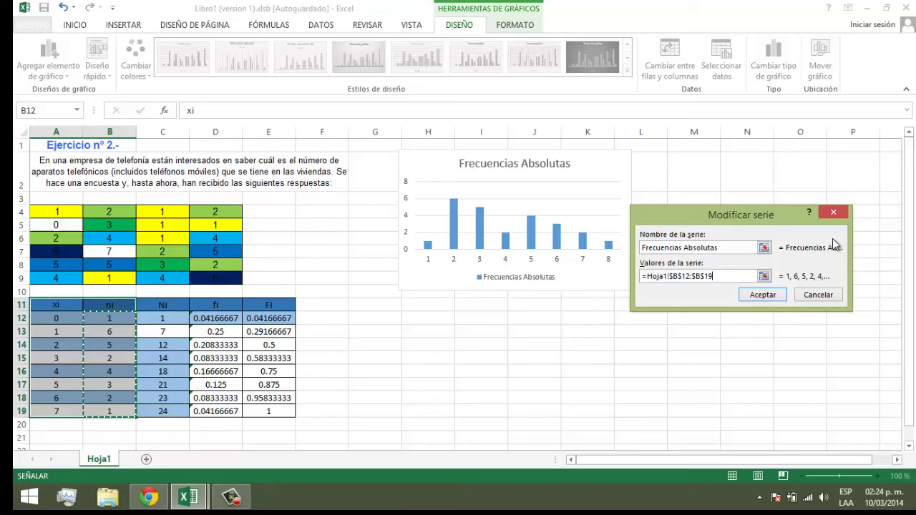
click(760, 296)
Step: Set the chart's horizontal axis labels to the xi values in A12:A19 and apply the data source changes
drag(572, 160, 444, 319)
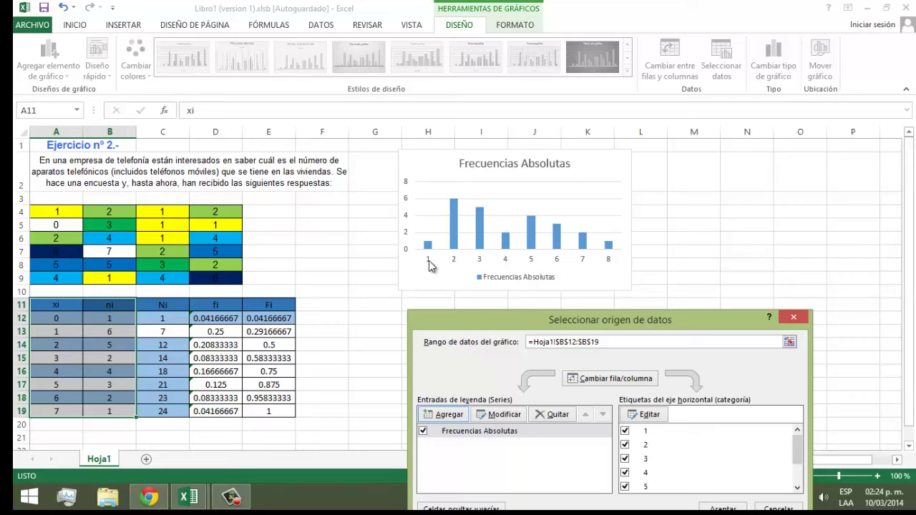
click(649, 414)
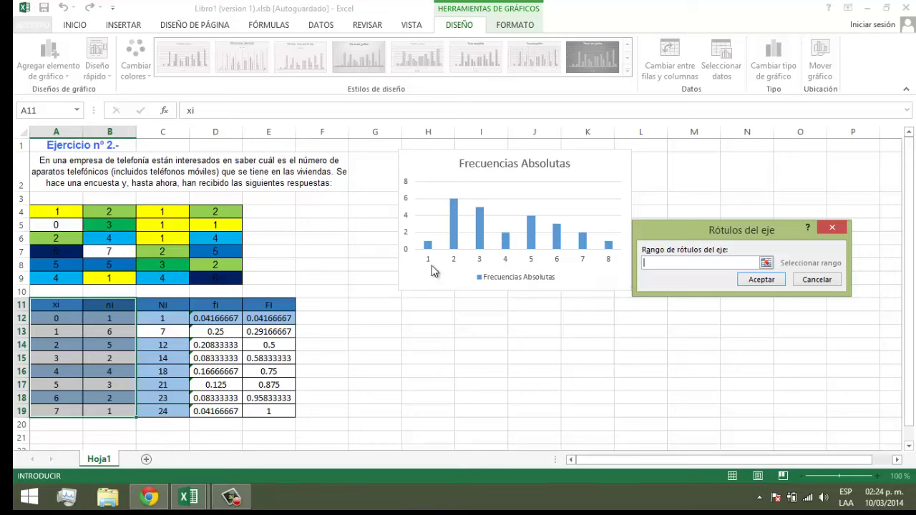
click(63, 320)
drag(63, 320, 61, 410)
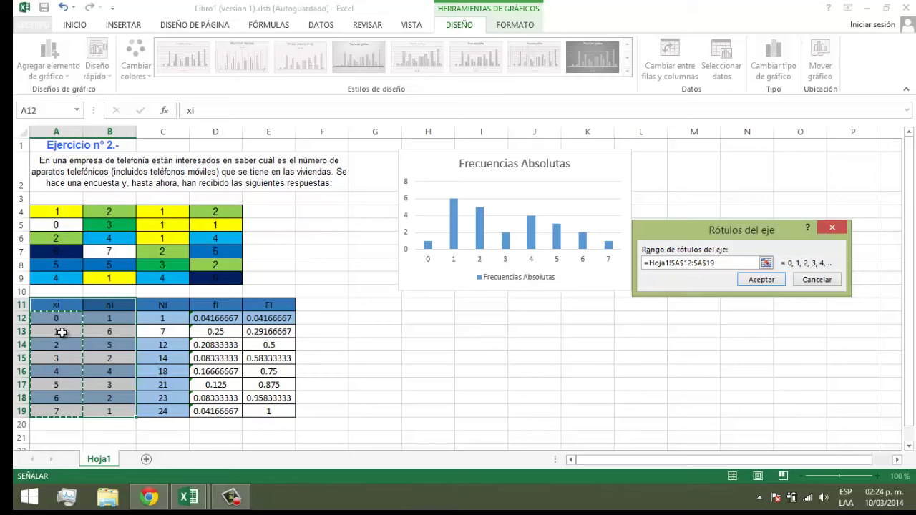
click(749, 277)
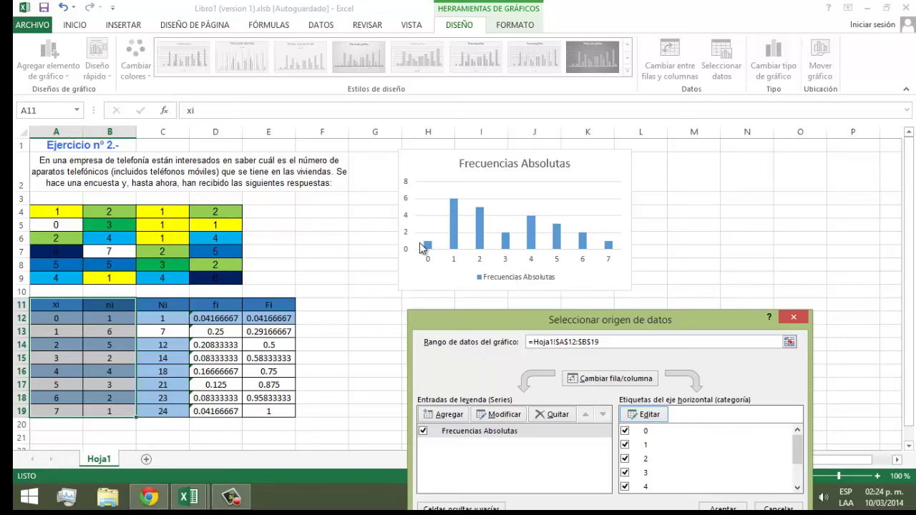
drag(618, 317, 658, 148)
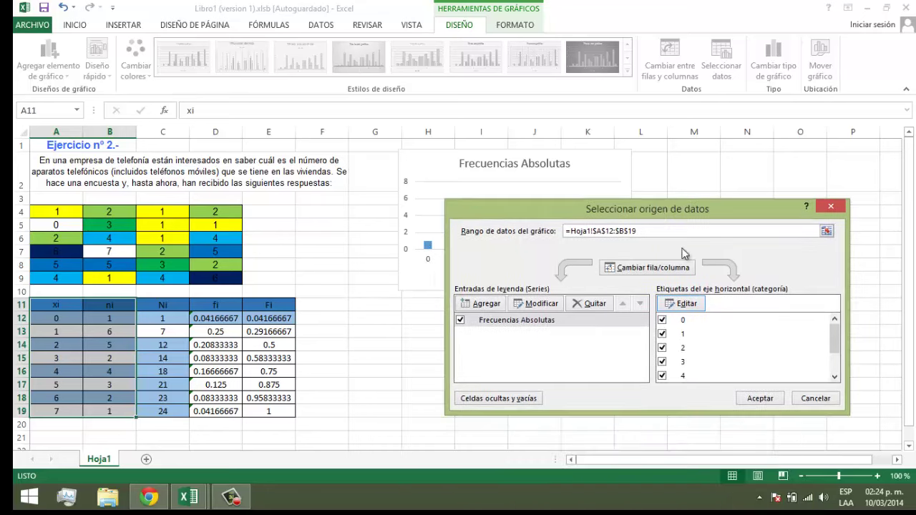
click(756, 398)
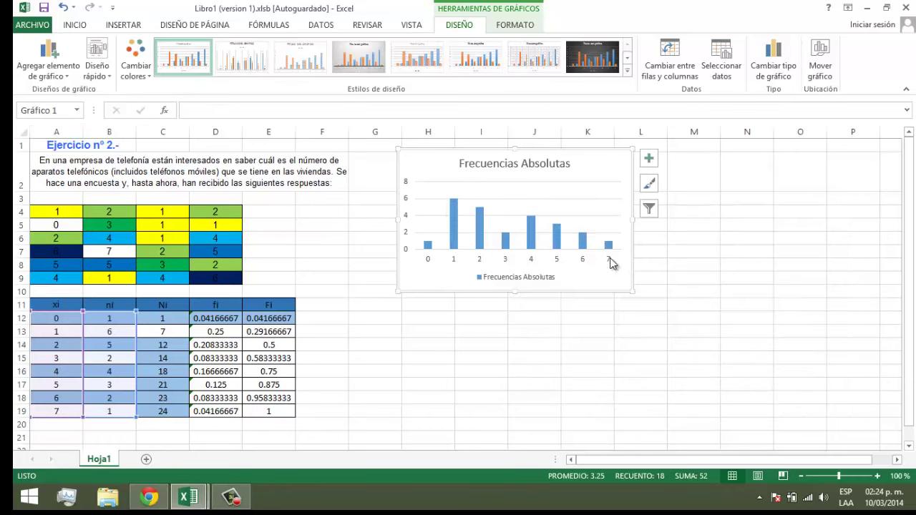
Step: Test the chart's link to the table by setting the xi value in A15 to 45 and back to 3
click(57, 358)
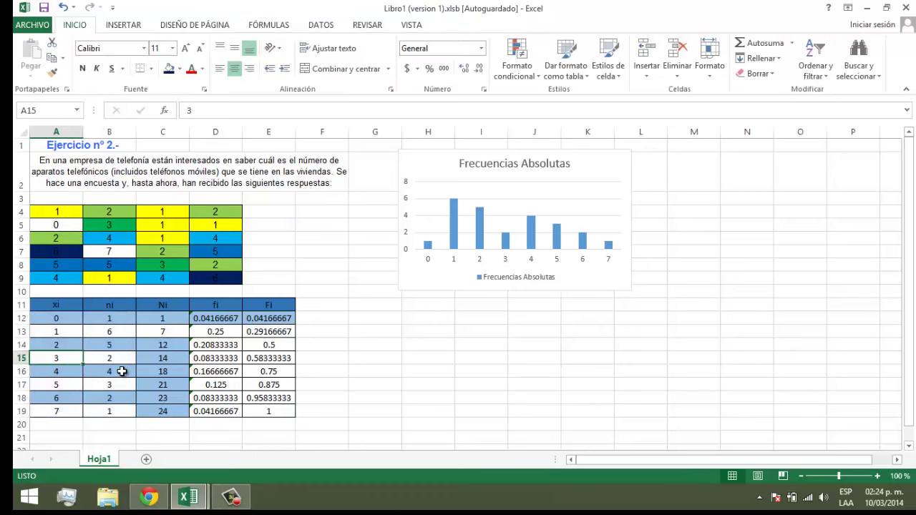
text(45)
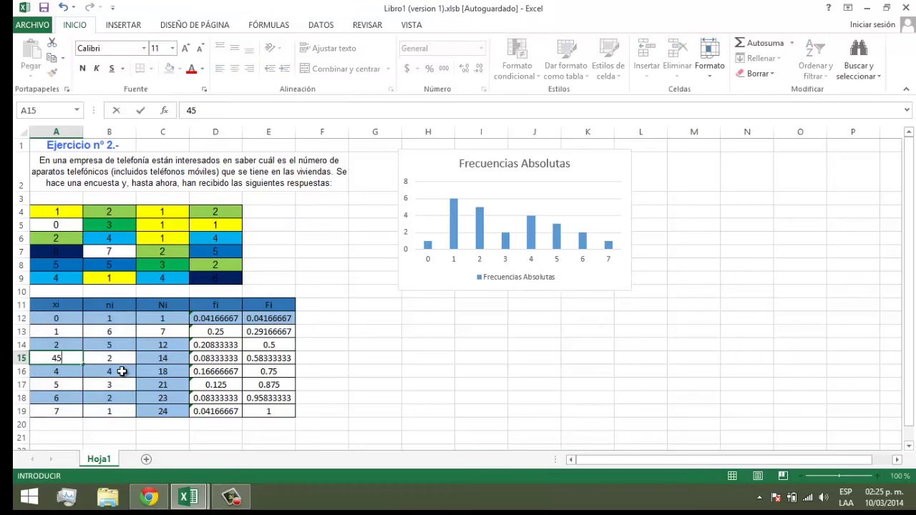
click(123, 372)
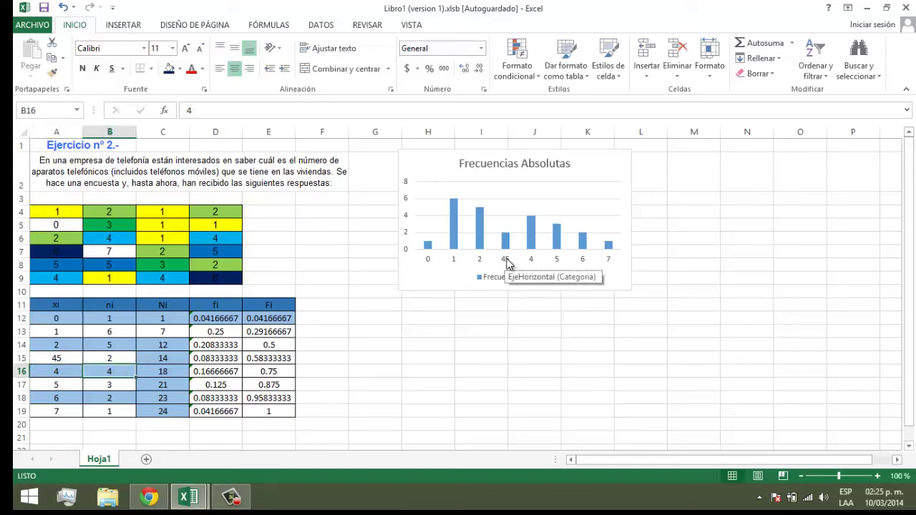
click(69, 358)
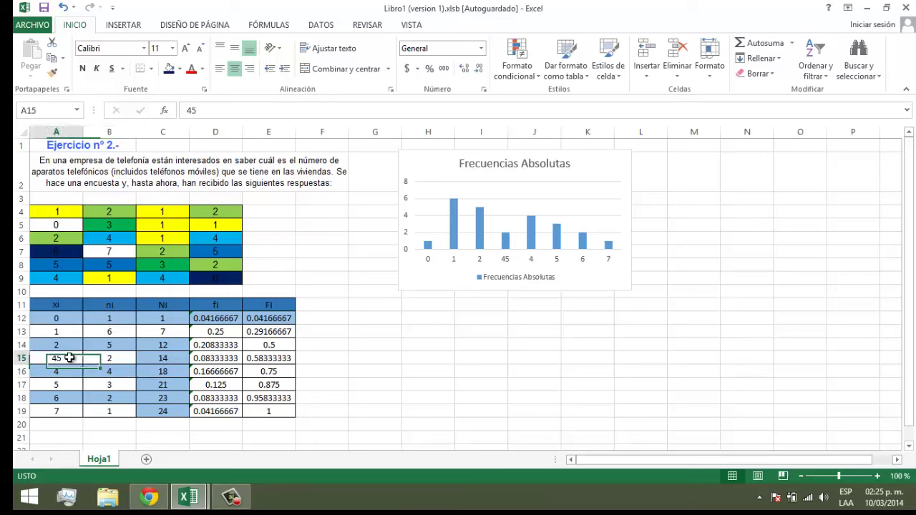
text(3)
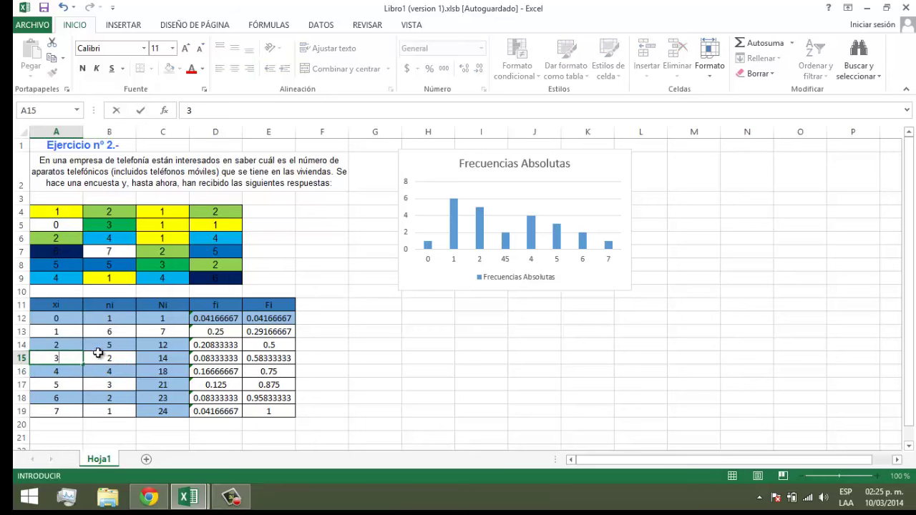
click(100, 355)
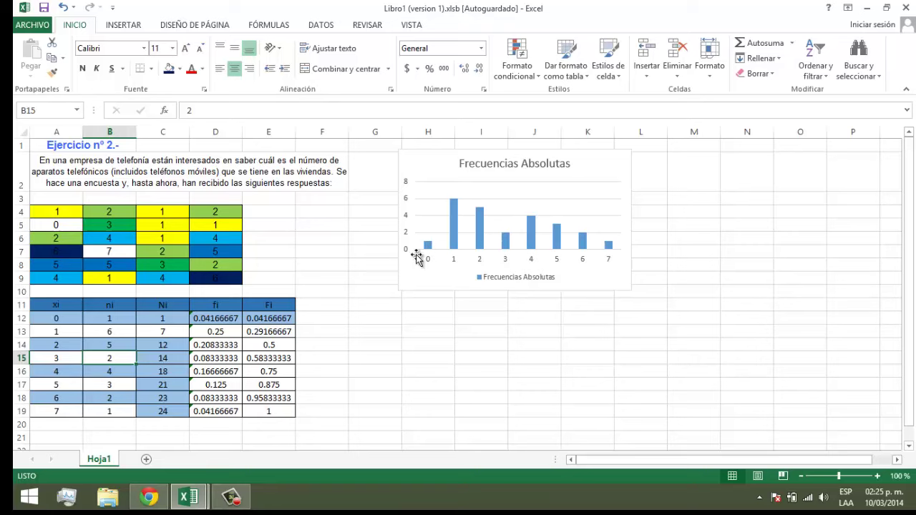
Step: Apply the dark-background chart style with light title text to the Frecuencias Absolutas column chart
click(571, 179)
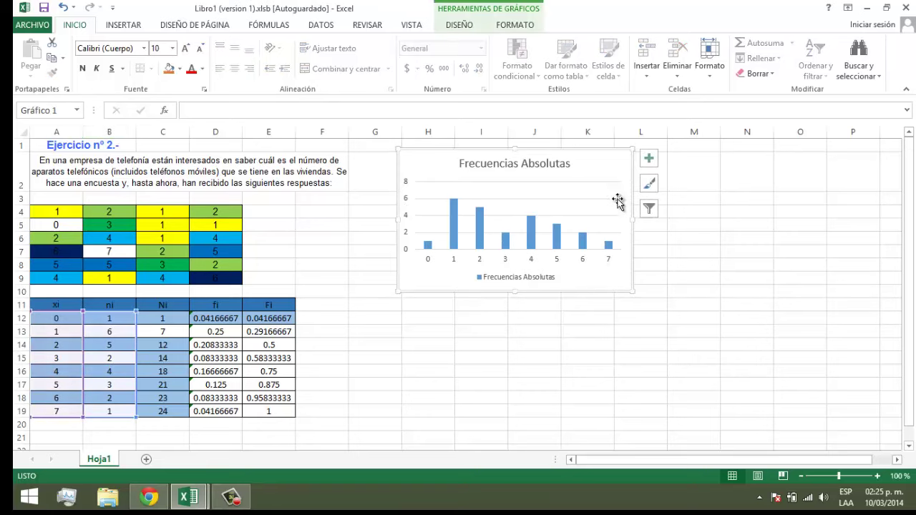
click(462, 26)
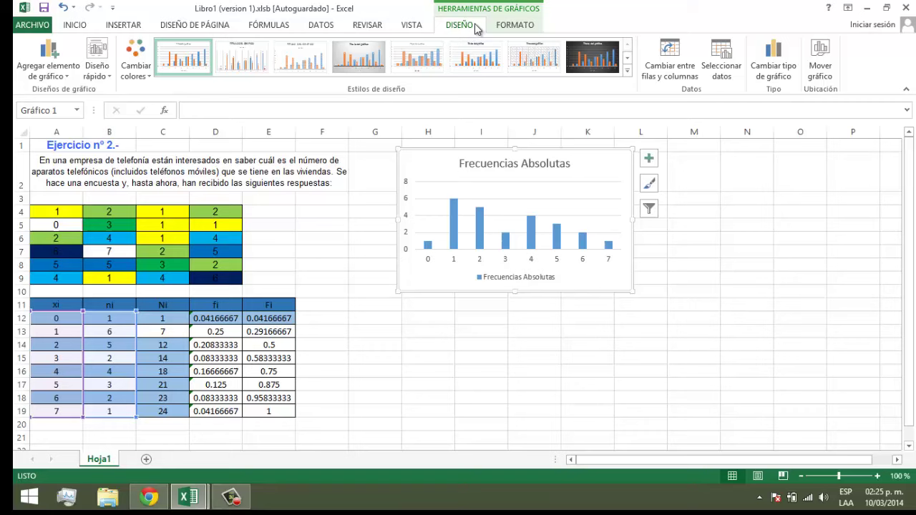
click(586, 66)
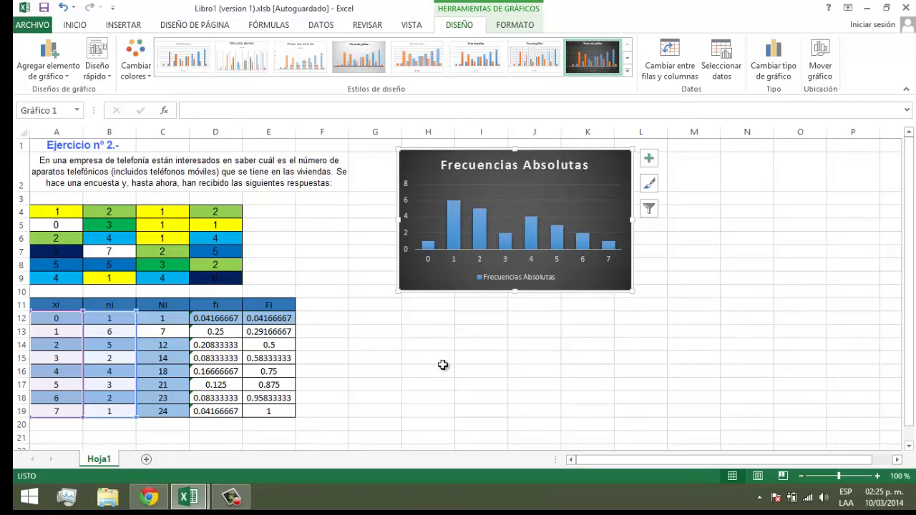
click(442, 319)
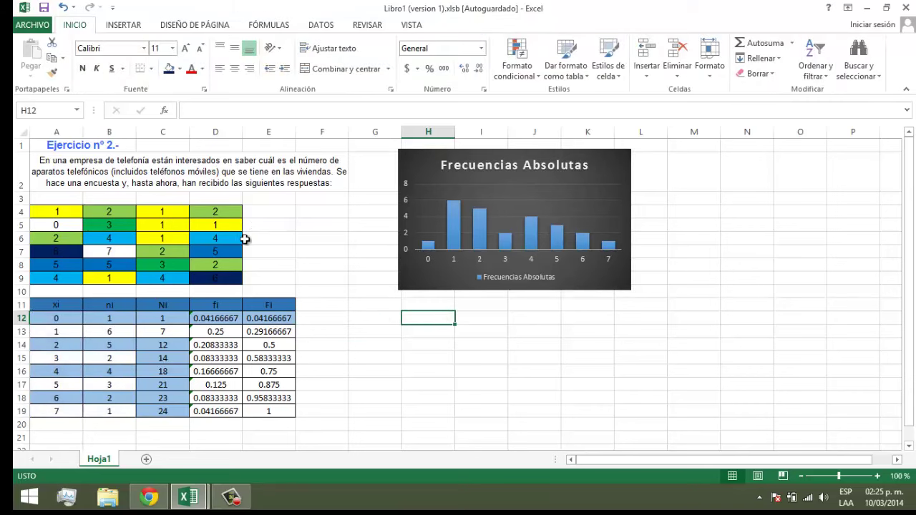
Step: Insert a 2D pie chart from the xi column A11:A19 and the fi column D11:D19
click(56, 305)
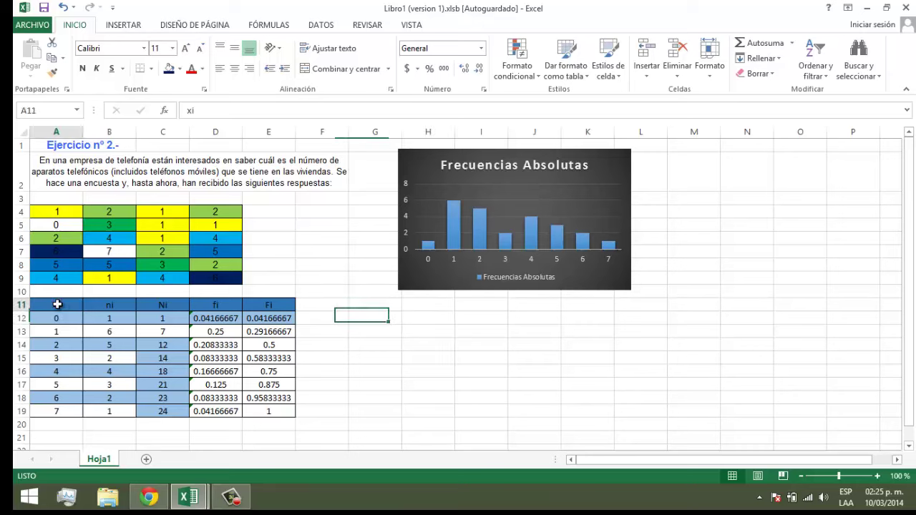
drag(54, 306, 55, 407)
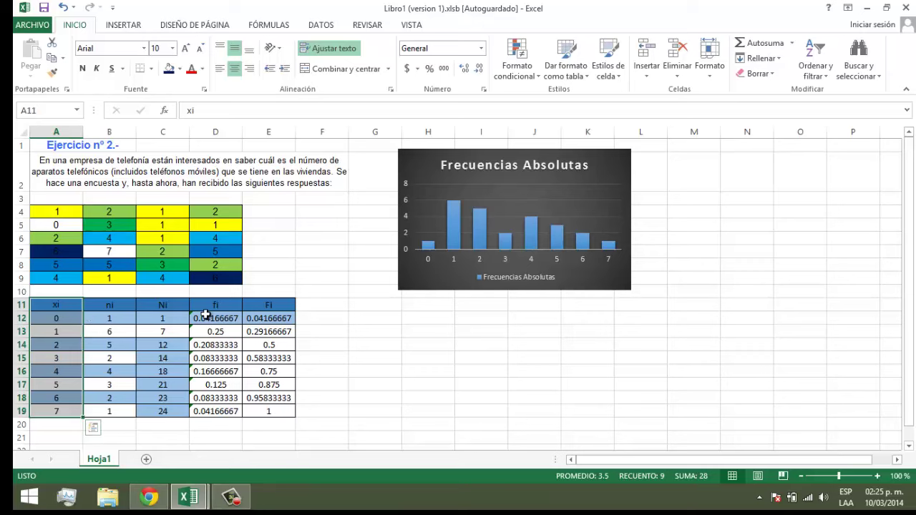
drag(220, 304, 226, 410)
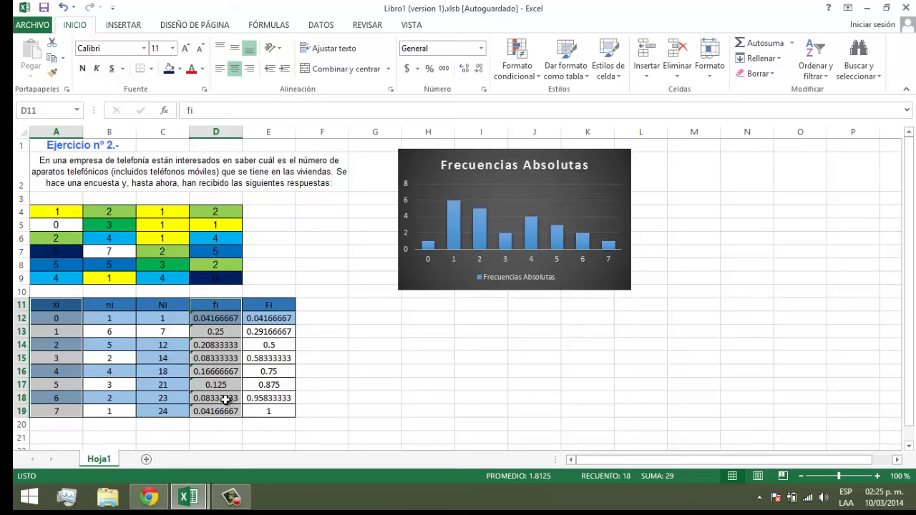
click(133, 25)
click(343, 74)
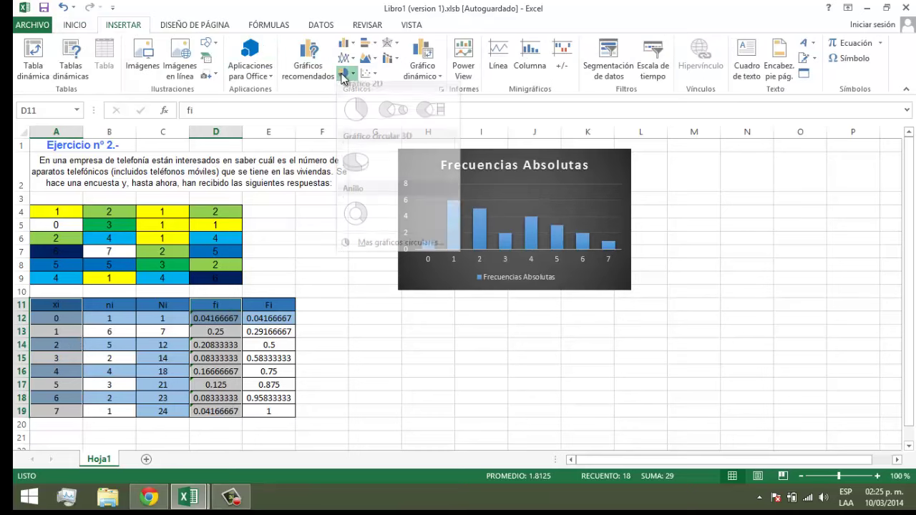
click(346, 119)
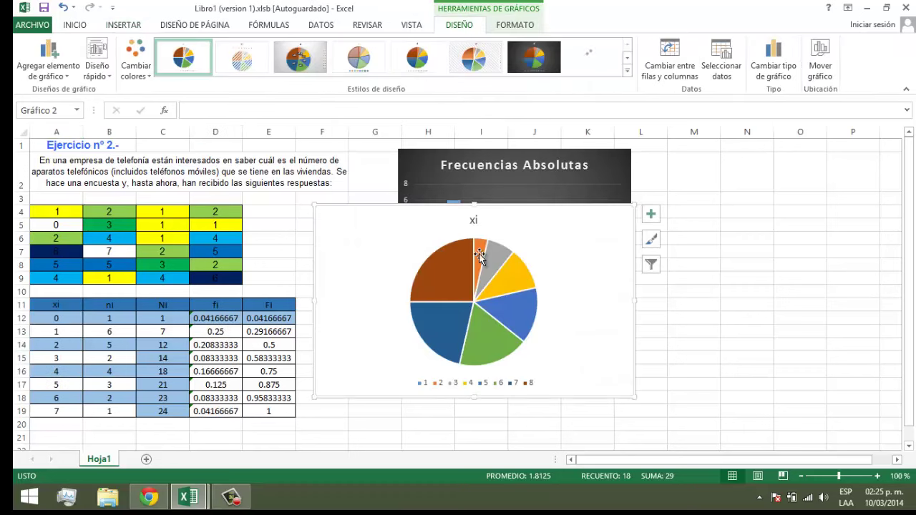
Step: Shrink the pie chart and place it below the column chart, spanning about columns H to K, rows 11 to 20
drag(572, 227, 643, 258)
drag(703, 234, 607, 287)
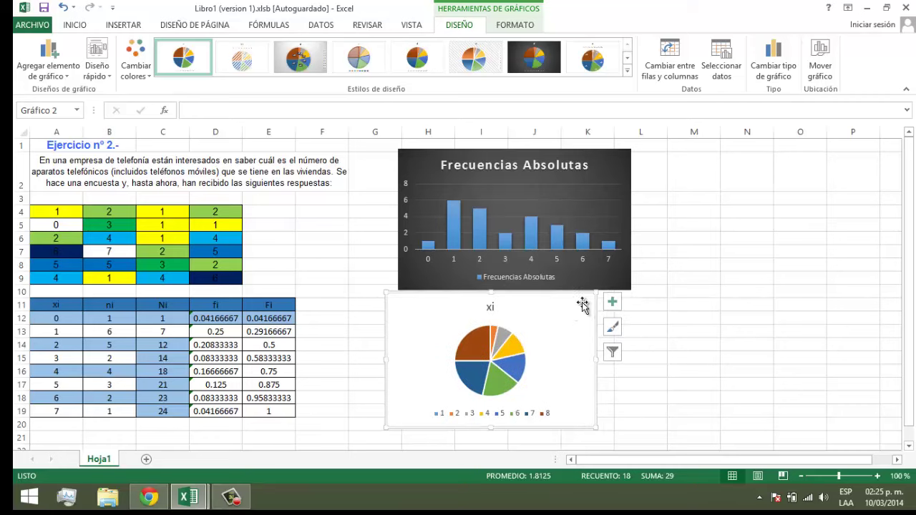
drag(583, 302, 605, 316)
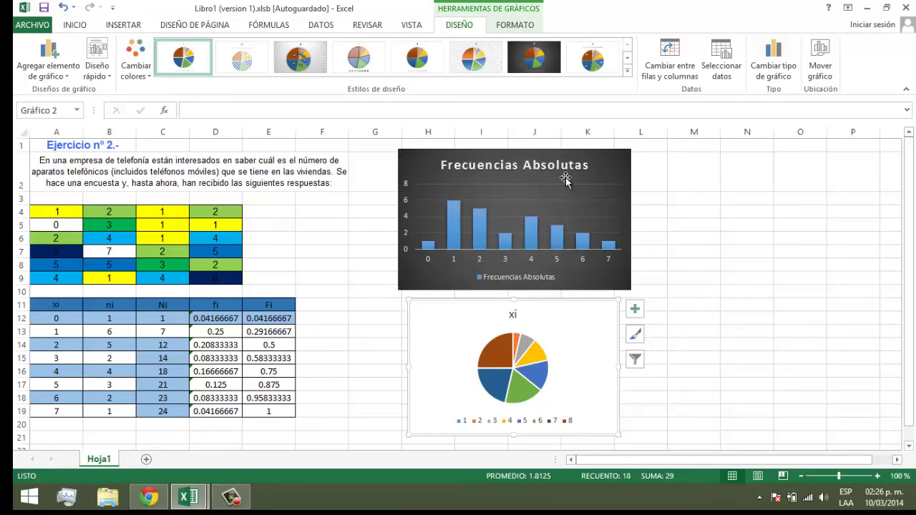
Step: Open the pie chart's data source selection and remove both the xi and fi series
right_click(571, 331)
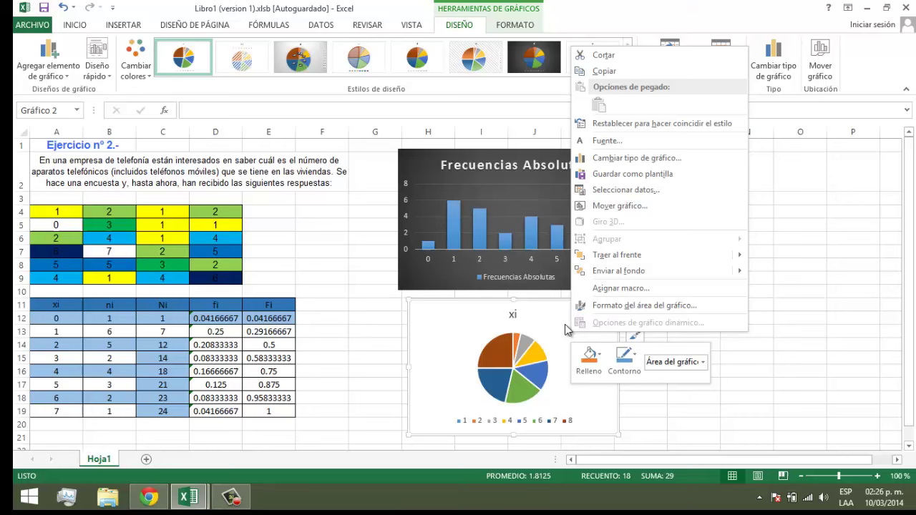
click(641, 192)
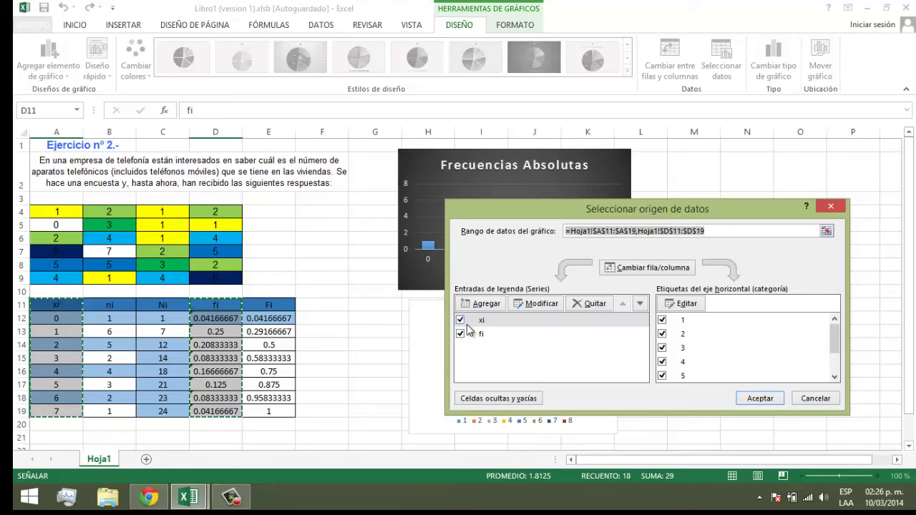
click(504, 324)
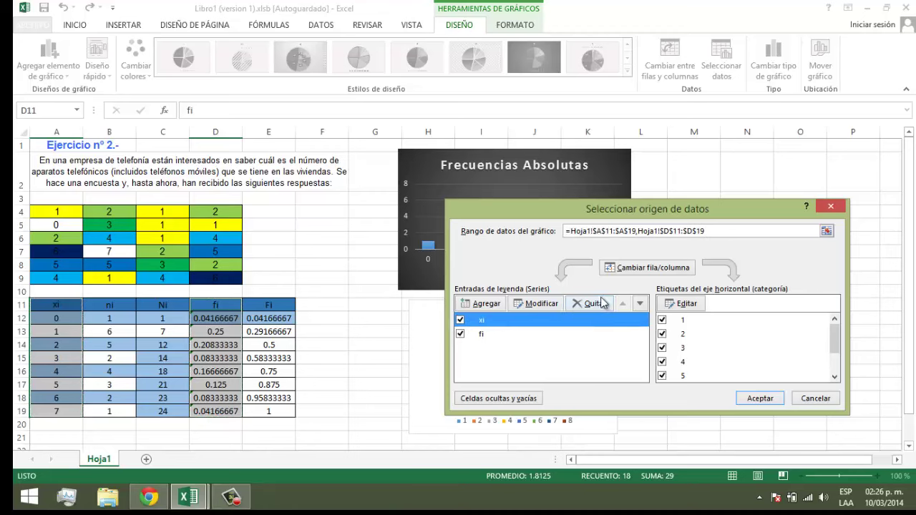
click(589, 303)
click(484, 322)
click(589, 303)
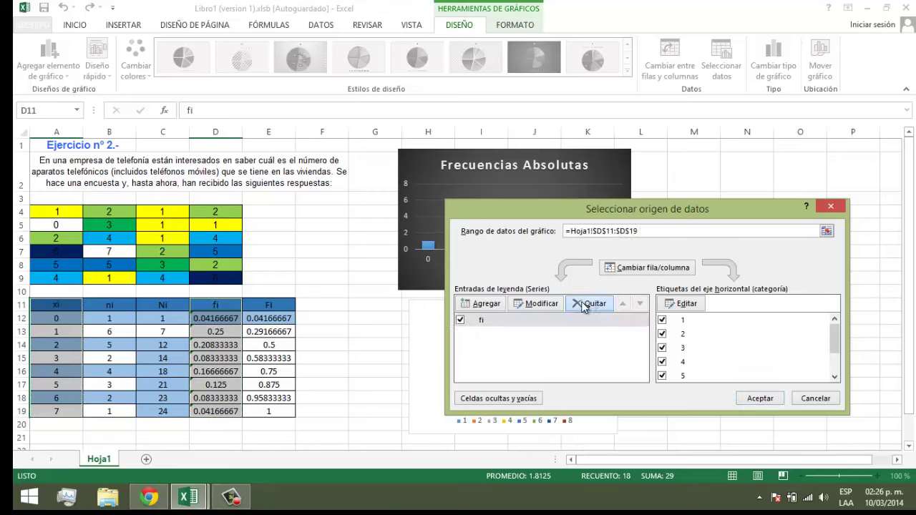
Step: Start a new pie chart series and name it Frecuencias Relativas
click(482, 305)
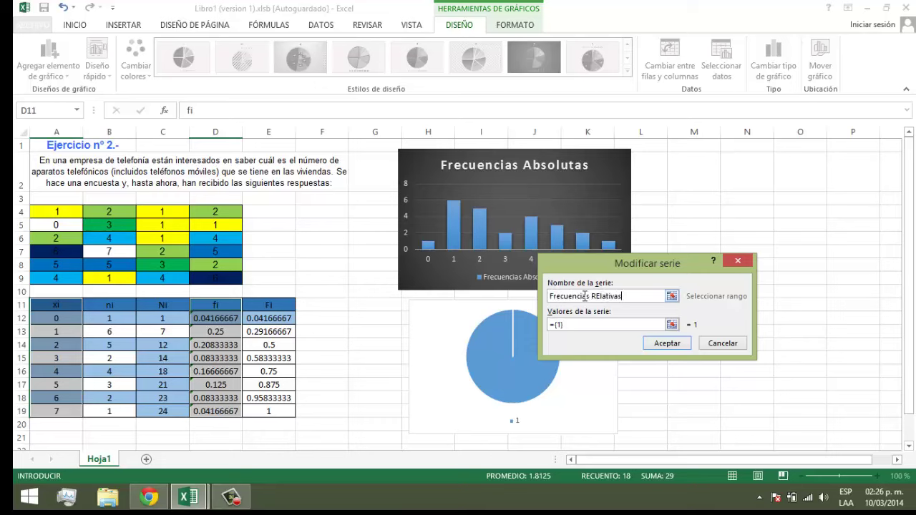
text(=)
key(Left)
key(Left)
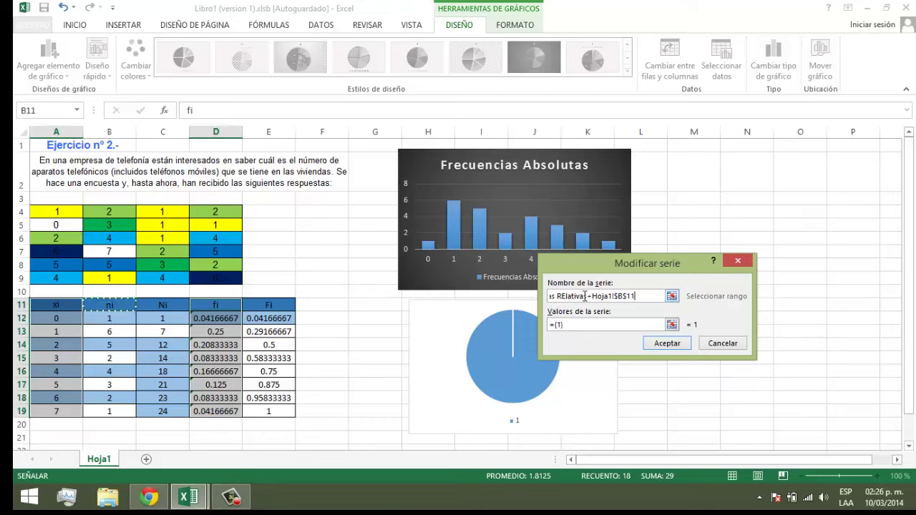
key(BackSpace)
key(BackSpace)
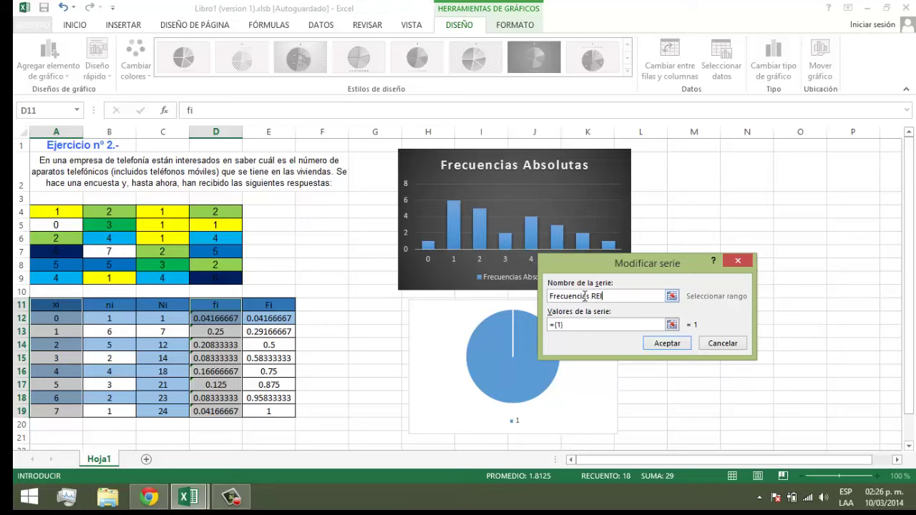
text(+)
key(Left)
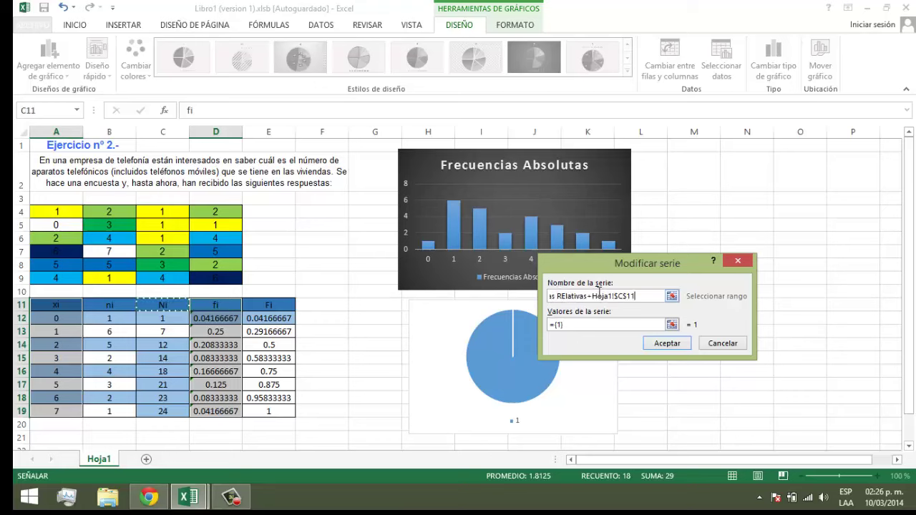
key(Left)
key(Left)
key(BackSpace)
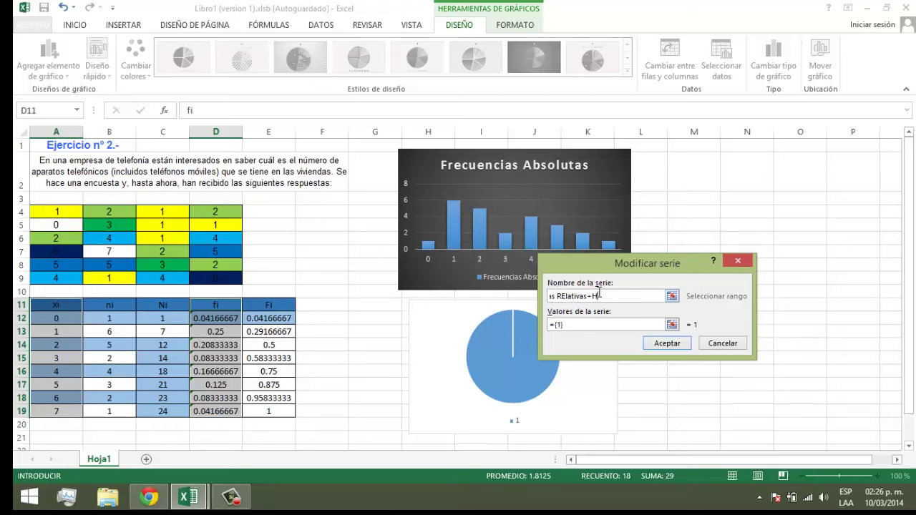
key(BackSpace)
key(BackSpace)
key(BackSpace)
key(BackSpace)
key(BackSpace)
key(BackSpace)
key(BackSpace)
key(BackSpace)
key(BackSpace)
key(BackSpace)
key(BackSpace)
key(BackSpace)
key(BackSpace)
key(BackSpace)
key(BackSpace)
key(BackSpace)
key(BackSpace)
key(BackSpace)
key(BackSpace)
key(BackSpace)
Step: Set the Frecuencias Relativas series values to the fi range D12:D19 and accept the series
drag(566, 325, 549, 324)
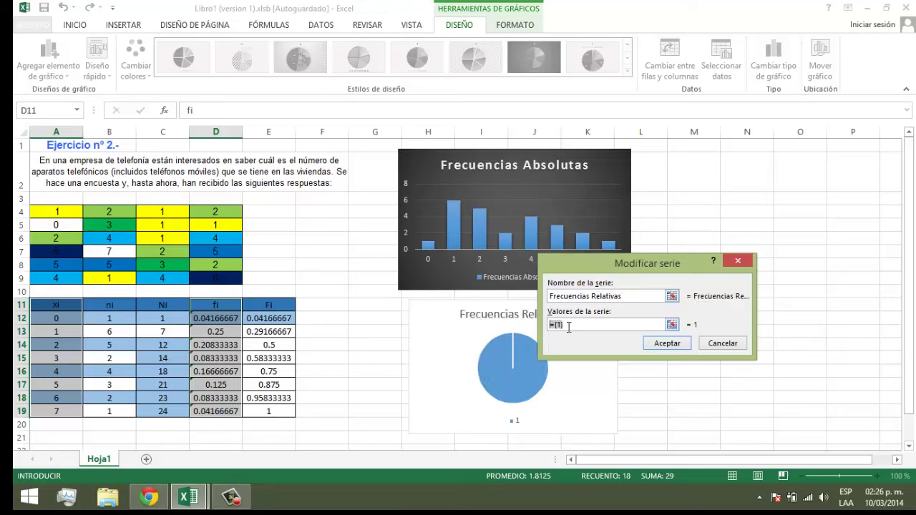
click(559, 326)
key(BackSpace)
click(671, 325)
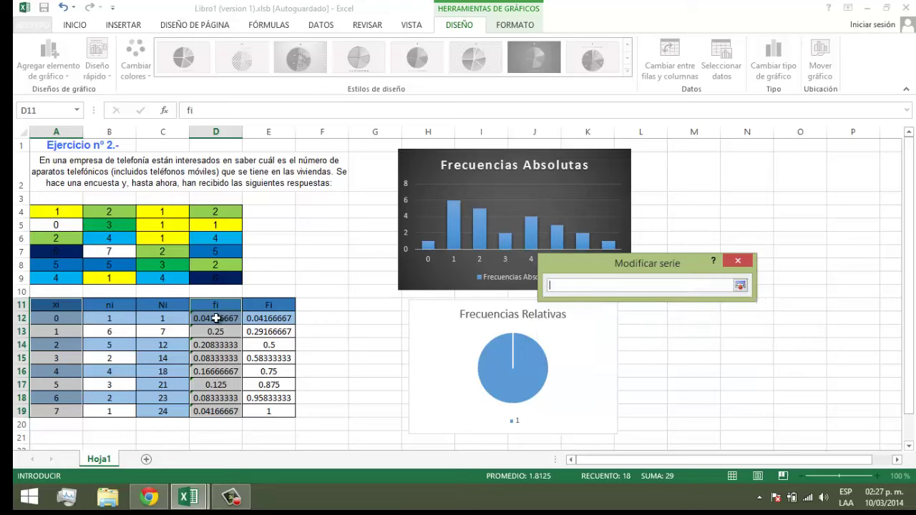
drag(215, 318, 216, 409)
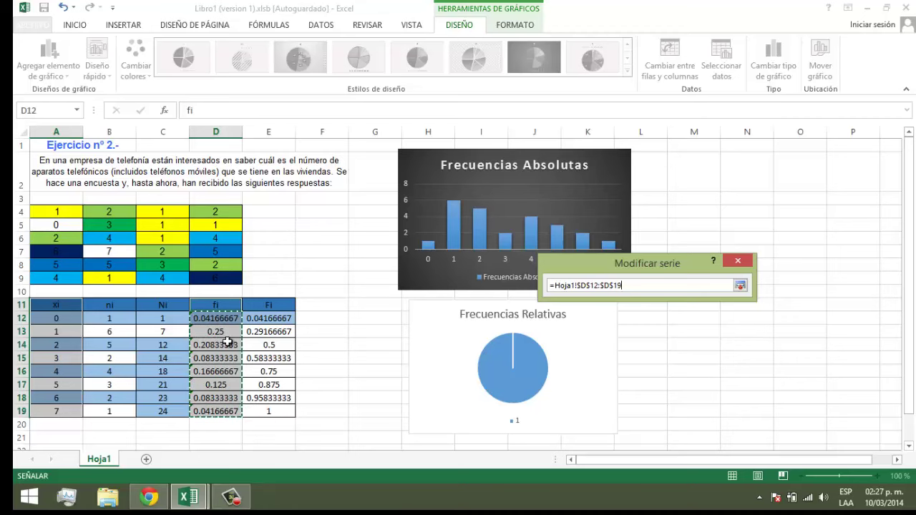
click(740, 285)
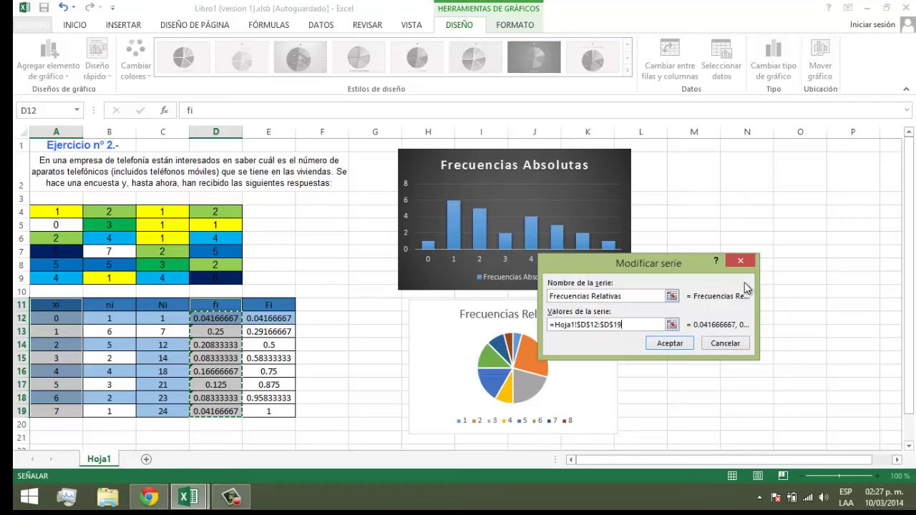
click(672, 342)
Step: Set the pie chart's category labels to the xi values in A12:A19 and apply the data source changes
drag(523, 214, 578, 125)
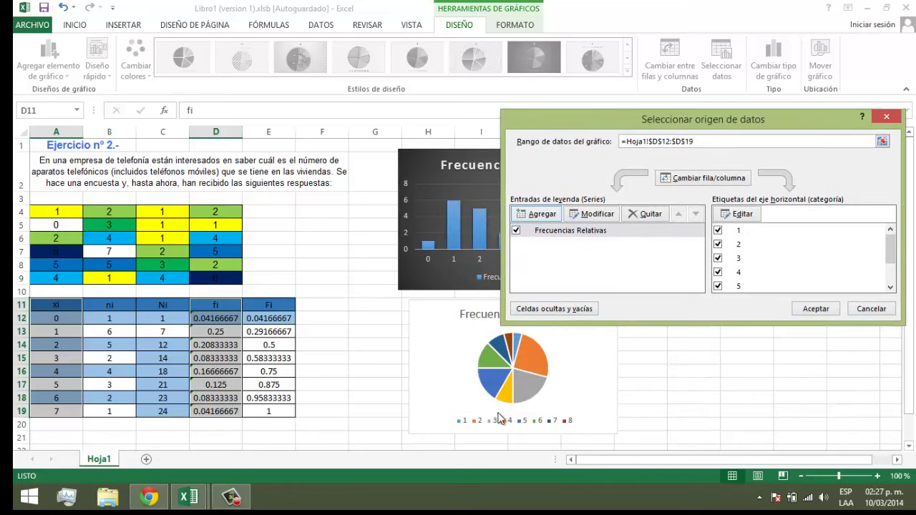
click(751, 216)
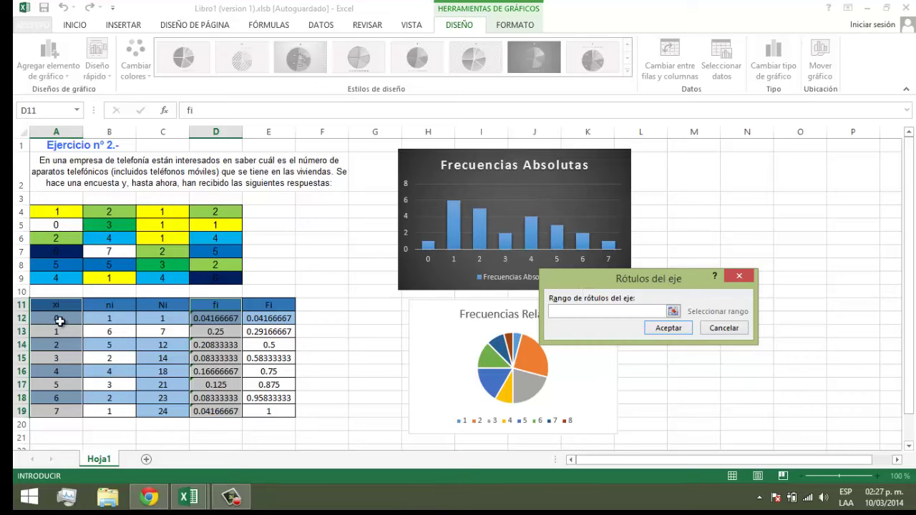
drag(61, 320, 75, 407)
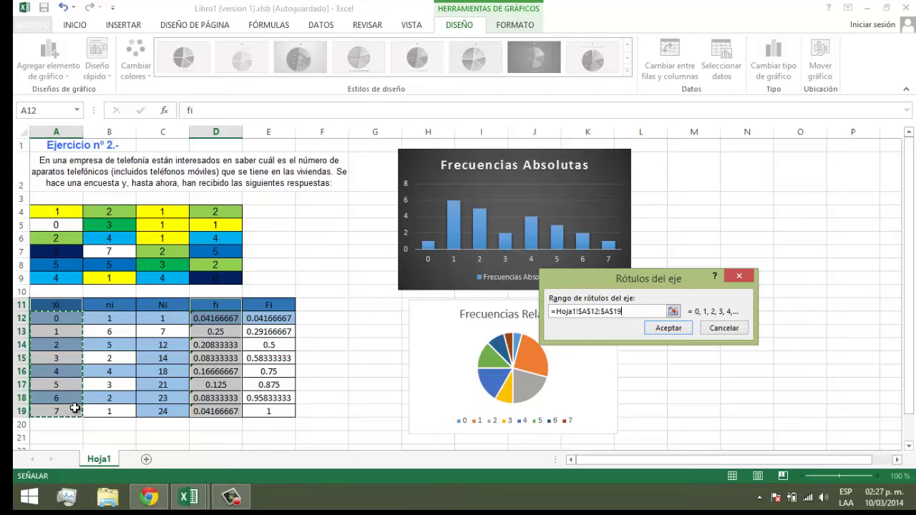
click(669, 331)
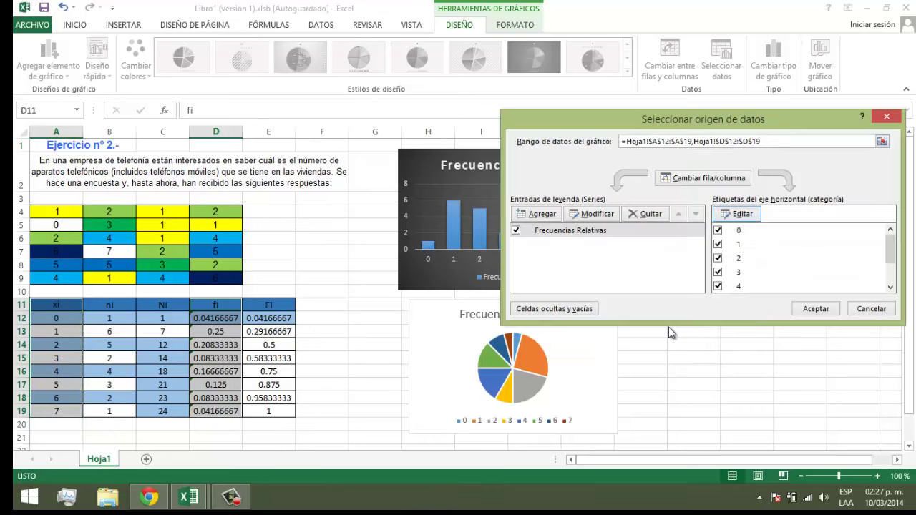
click(815, 309)
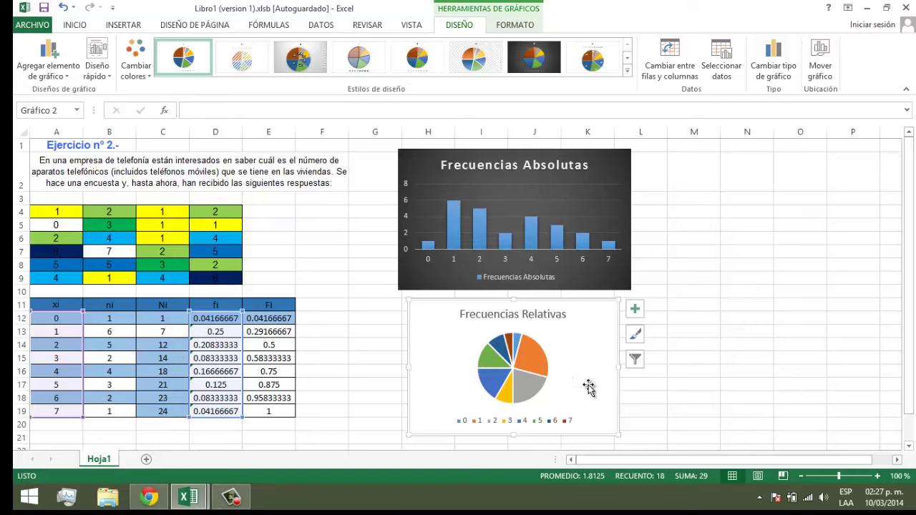
Step: Apply the dark gradient chart style to the Frecuencias Relativas pie chart, matching the column chart's look
click(533, 57)
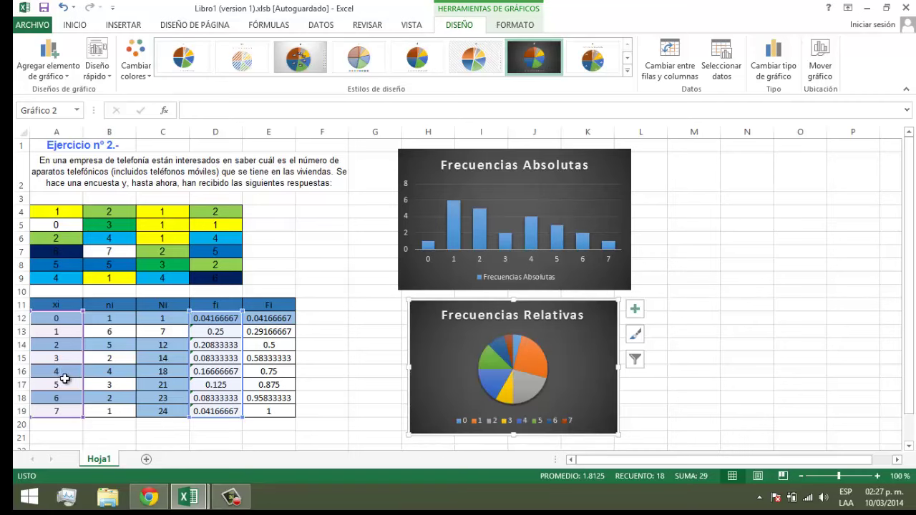
Step: Test the charts' link to the table by changing the xi value in A15 to 70 and restoring it to 3
click(56, 356)
text(70)
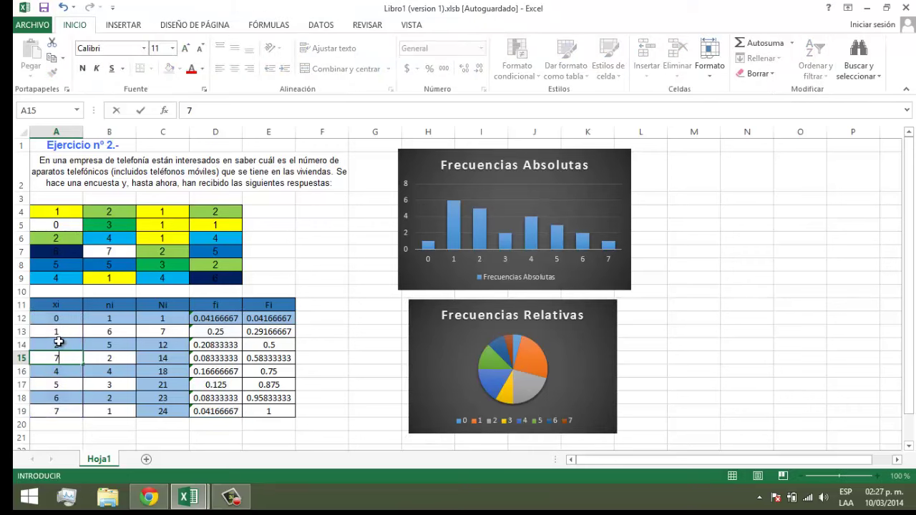
click(337, 349)
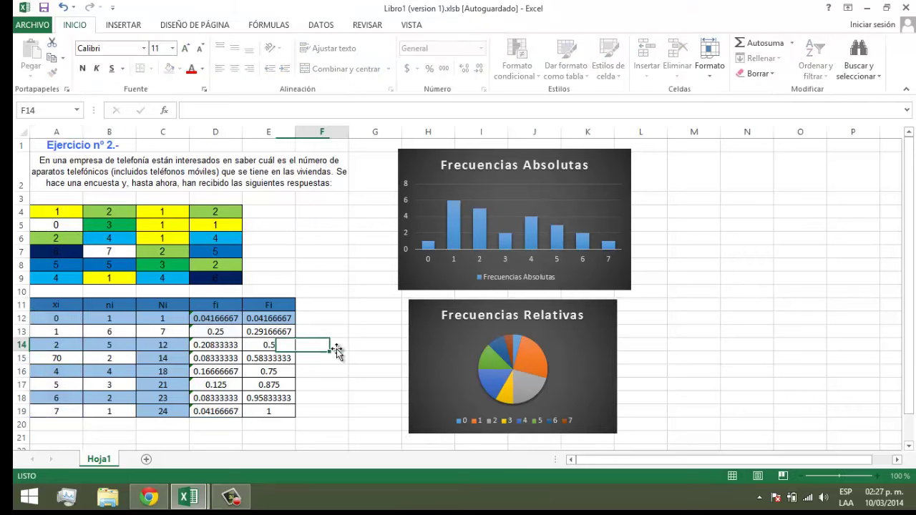
click(56, 357)
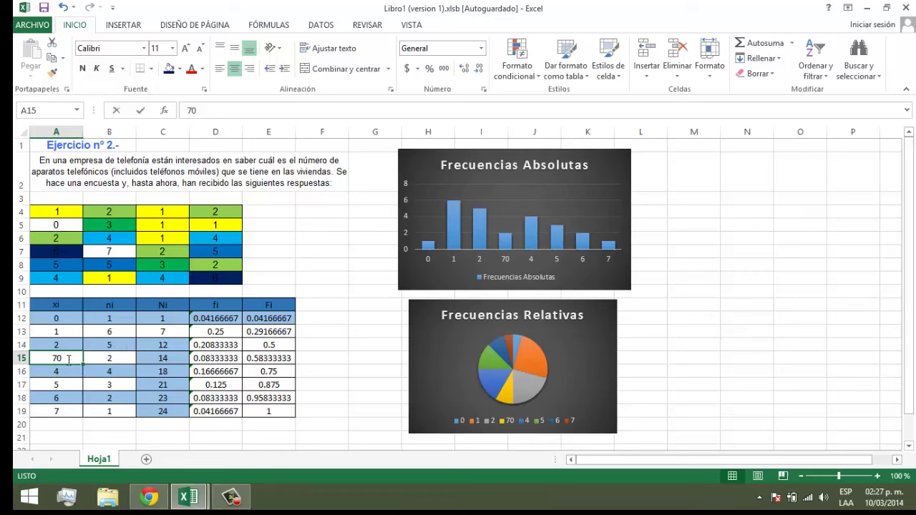
text(3)
click(681, 304)
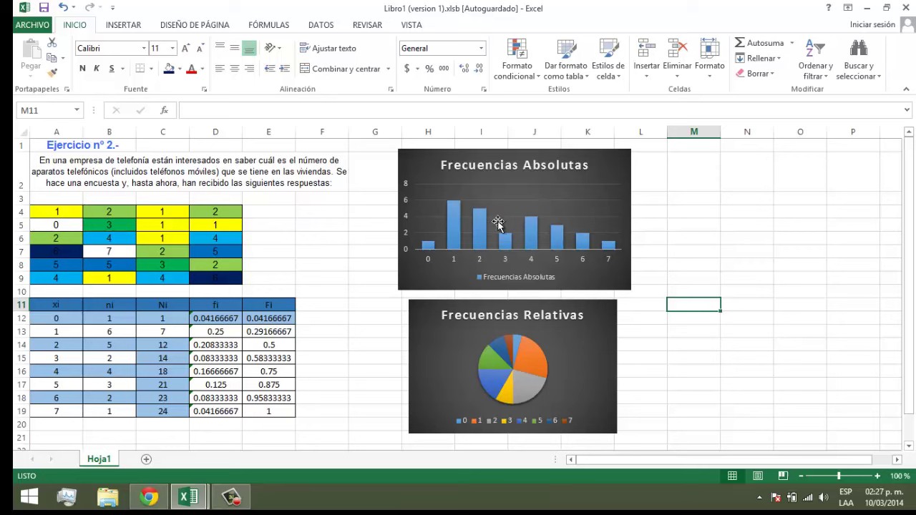
Step: Add a primary horizontal axis title to the Frecuencias Absolutas column chart
click(587, 196)
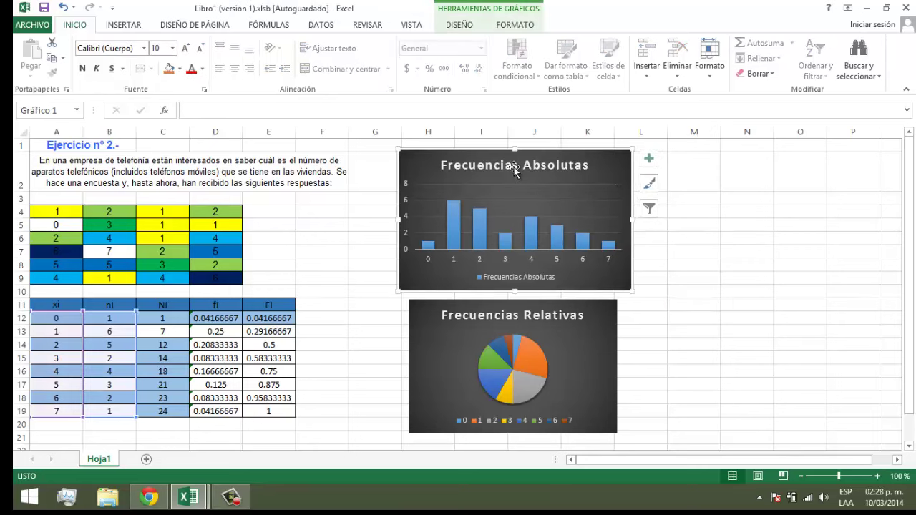
click(465, 26)
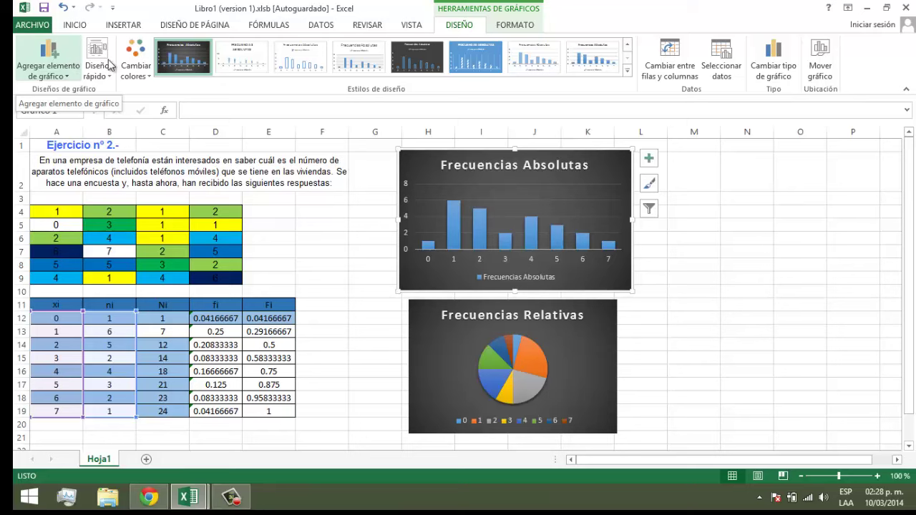
click(68, 72)
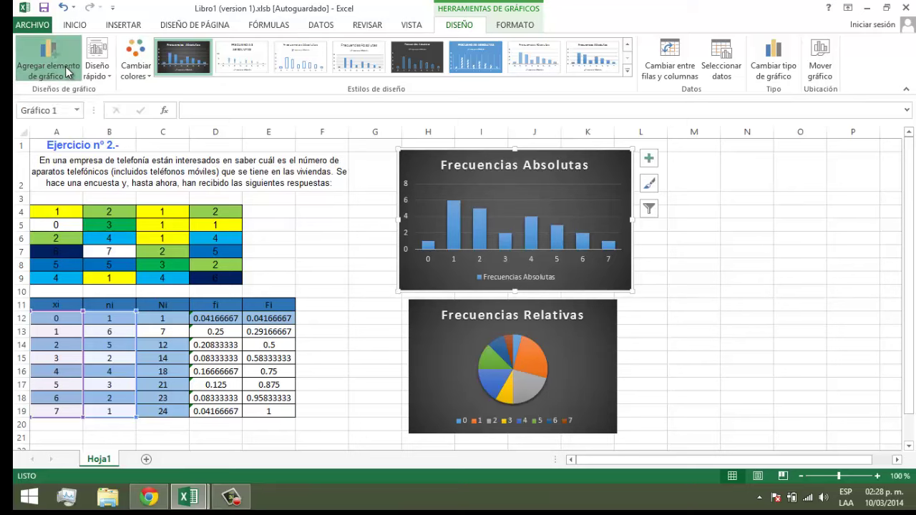
mouse_move(72, 108)
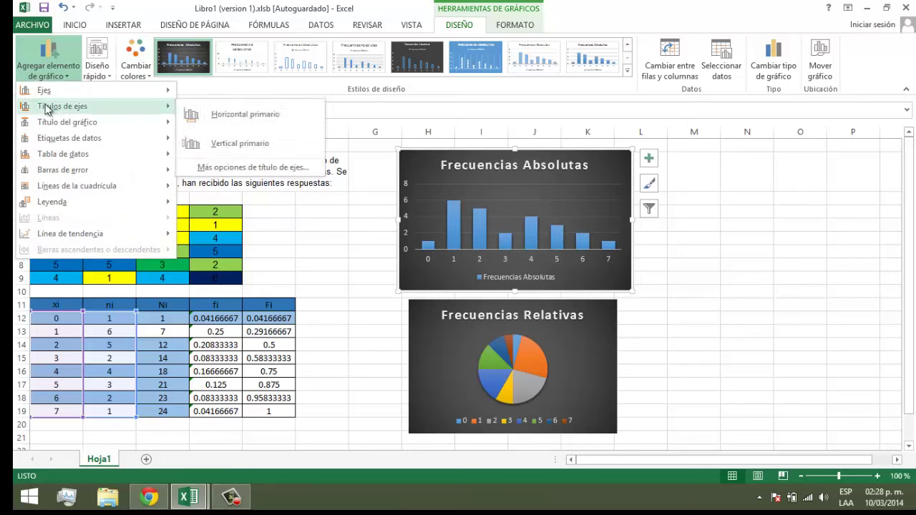
click(262, 120)
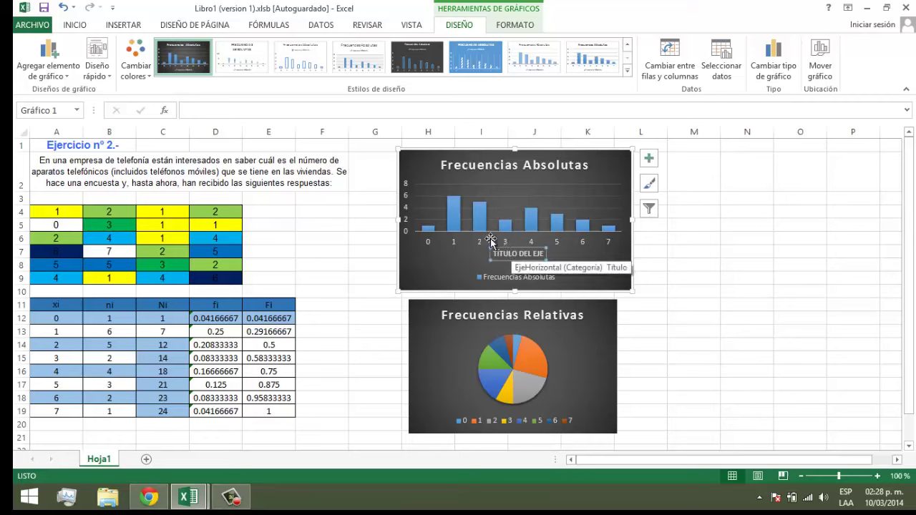
Step: Set the column chart's horizontal axis title text to Variables
click(209, 111)
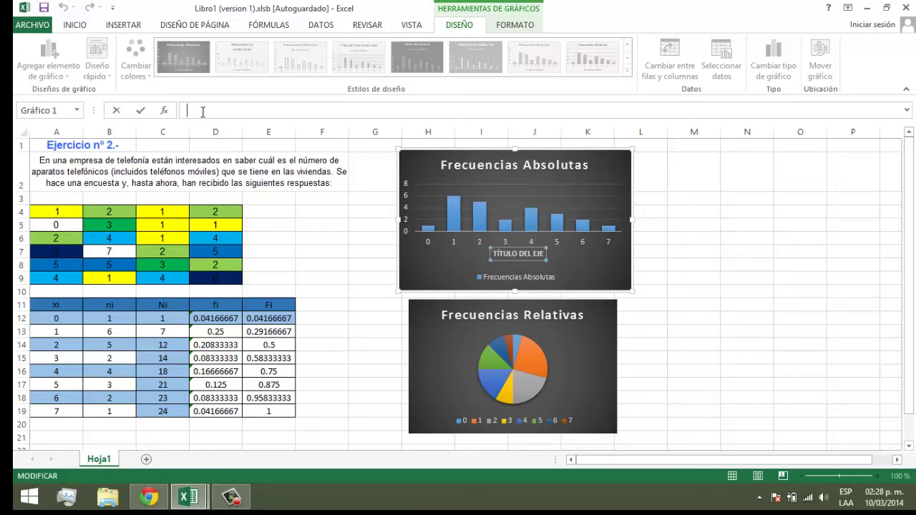
text(Variables)
click(734, 278)
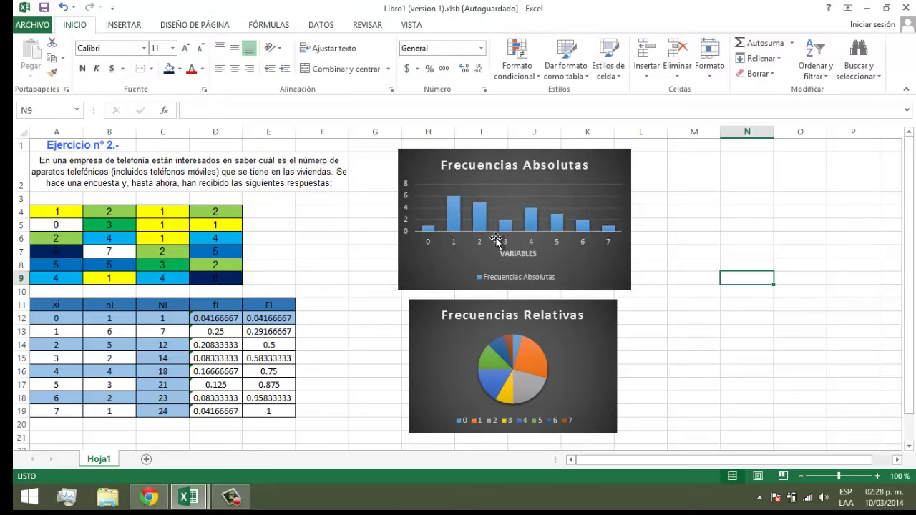
Step: Replace the column chart's horizontal axis title with Núm de Teléfonos
click(523, 256)
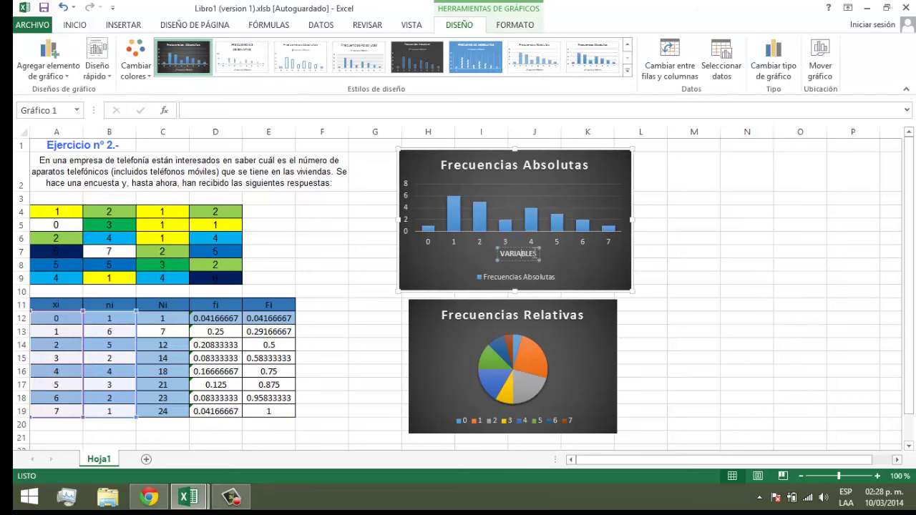
click(518, 253)
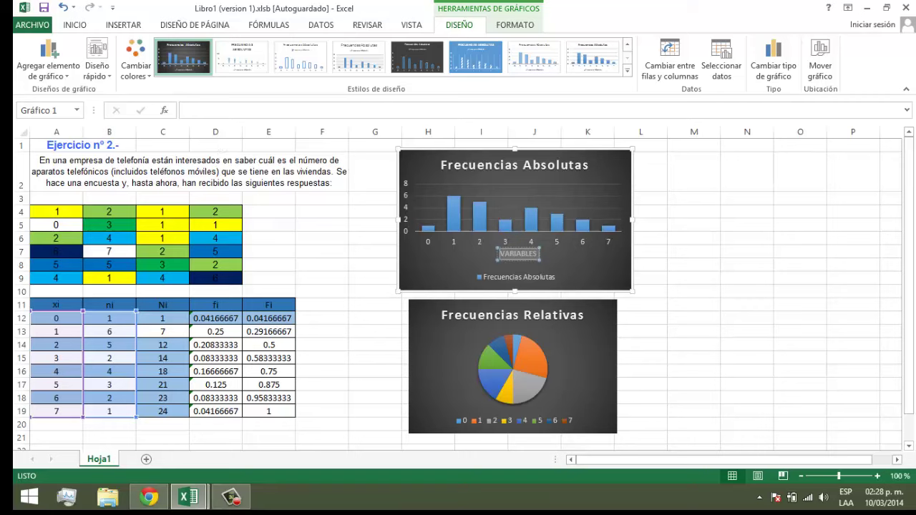
click(515, 254)
key(Escape)
click(200, 108)
text(Num)
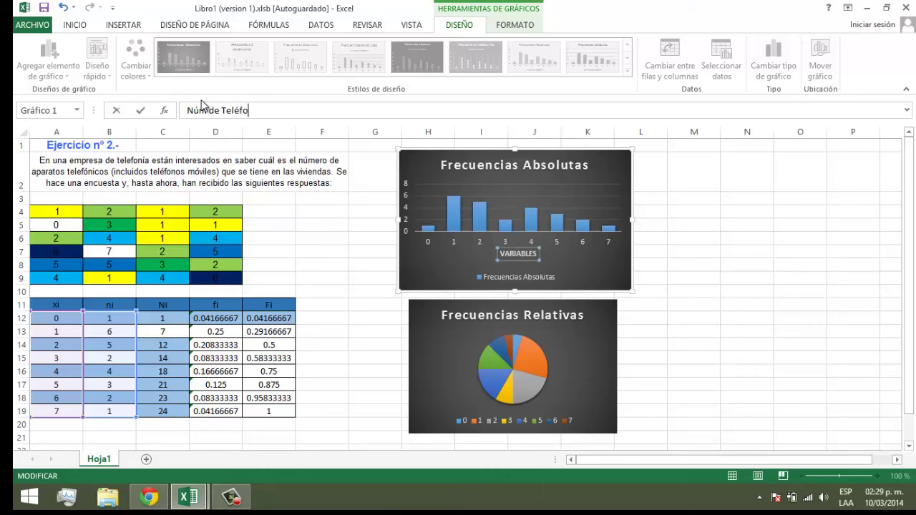
key(Return)
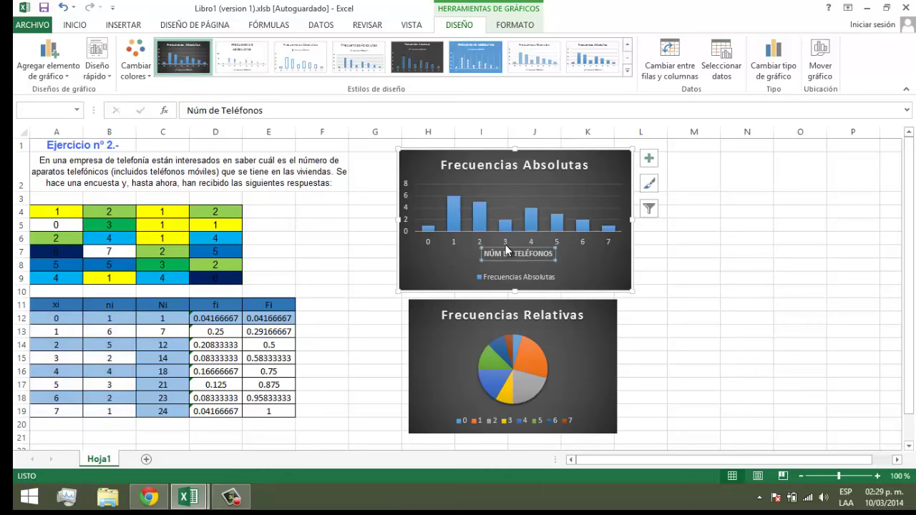